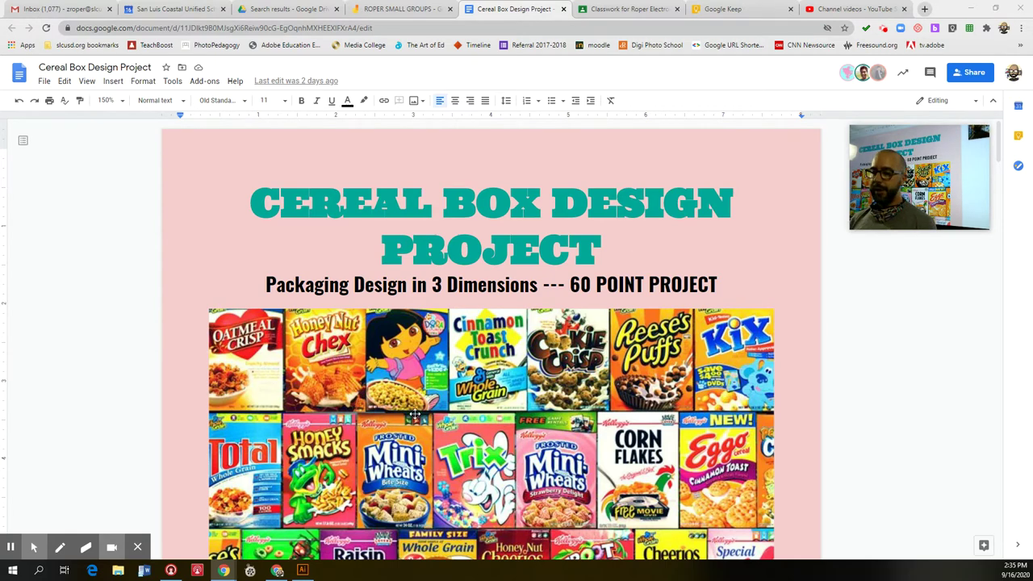
Switch to Illustrator and delete the blue scribble lines over the milk in the red bowl
left_click(302, 570)
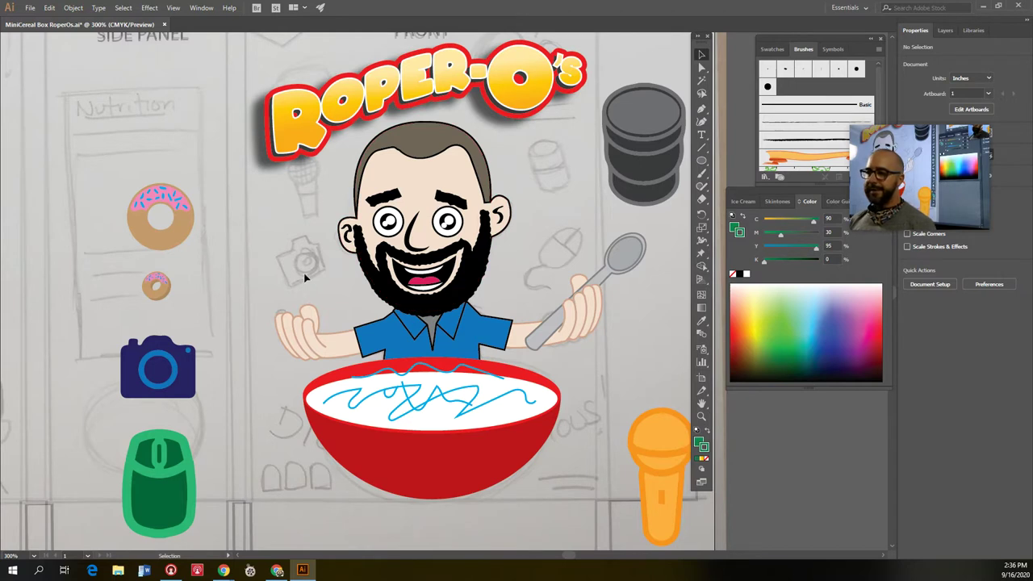
left_click(433, 405)
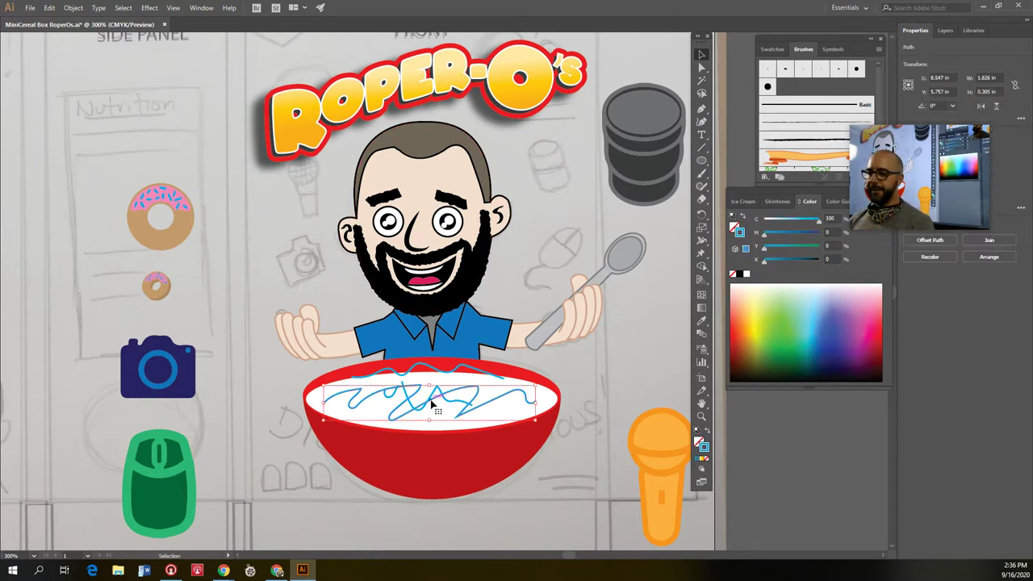
key("Delete")
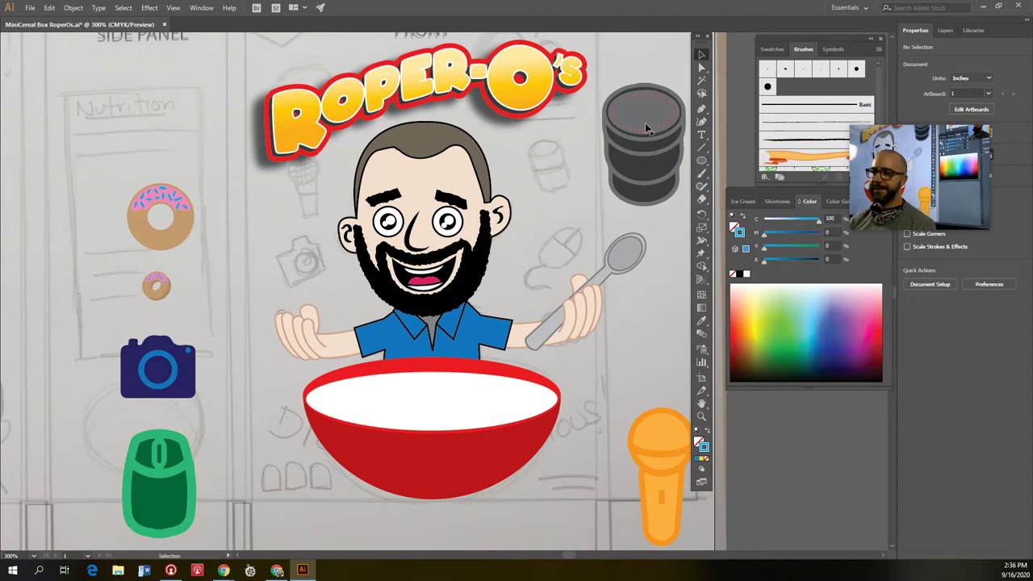
Move the large and small sprinkled donuts up and slightly to the right on the side panel sketch
left_click_drag(188, 219, 207, 153)
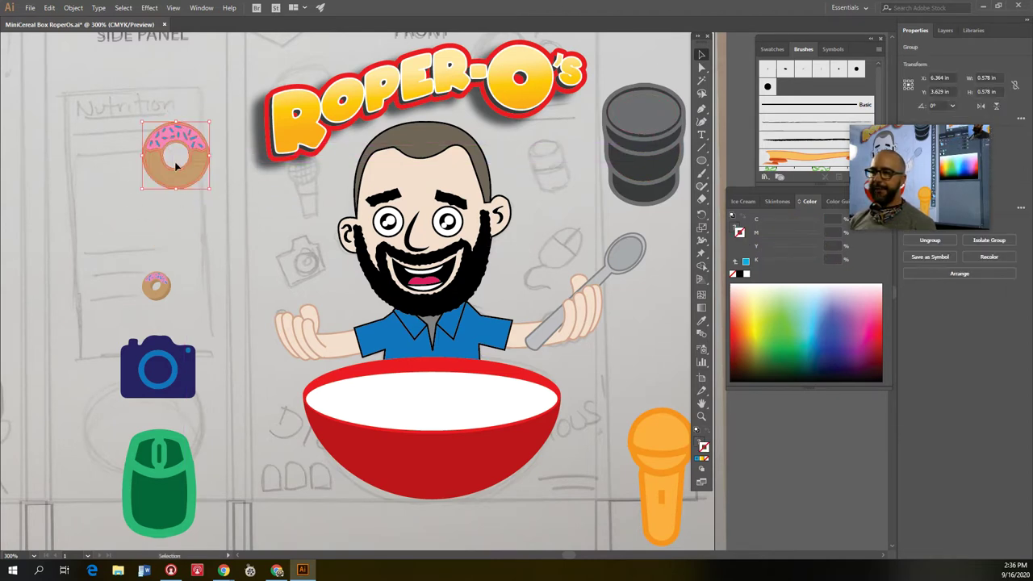
left_click_drag(159, 284, 181, 251)
left_click(191, 278)
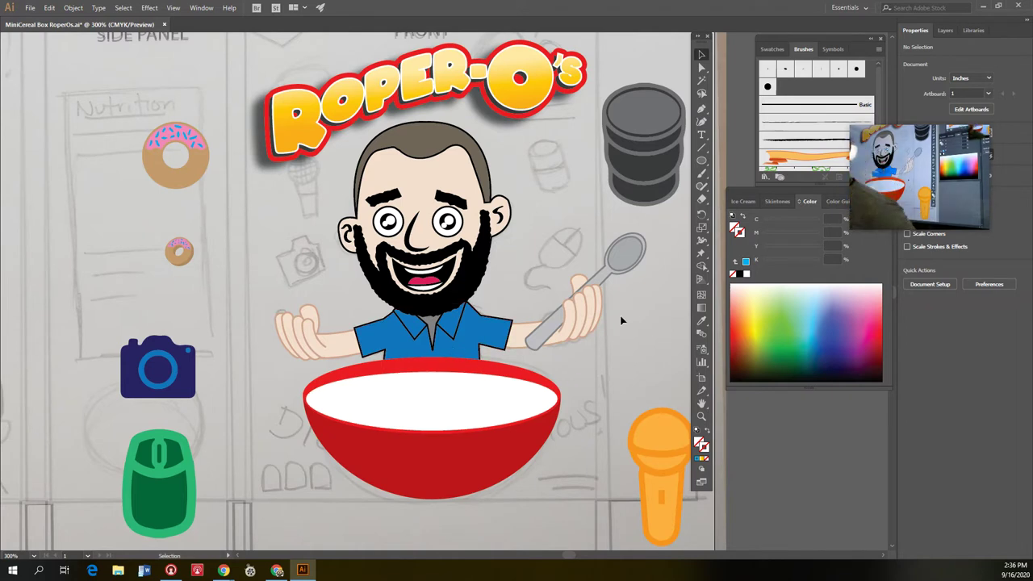
mouse_move(885, 125)
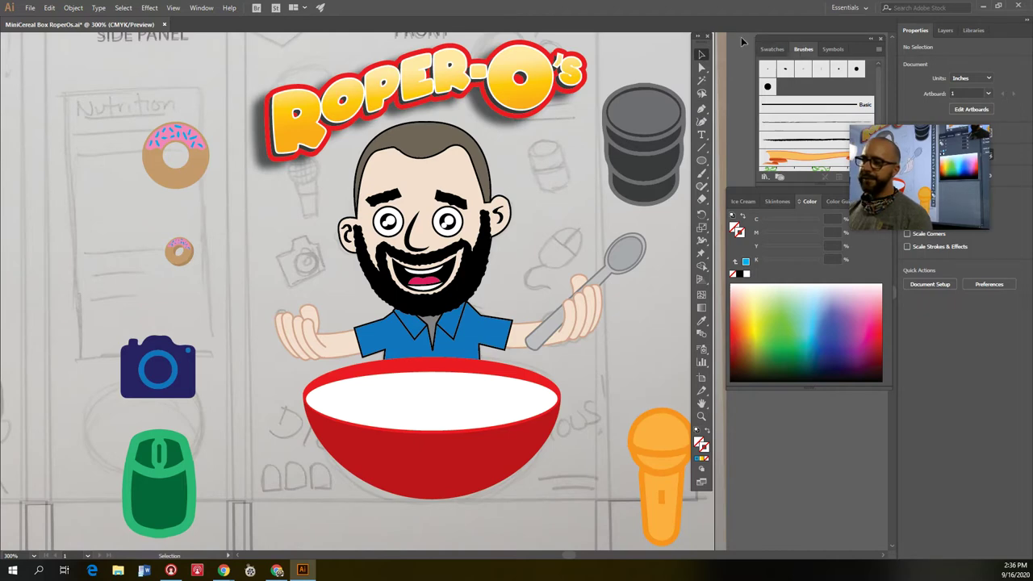
left_click(201, 8)
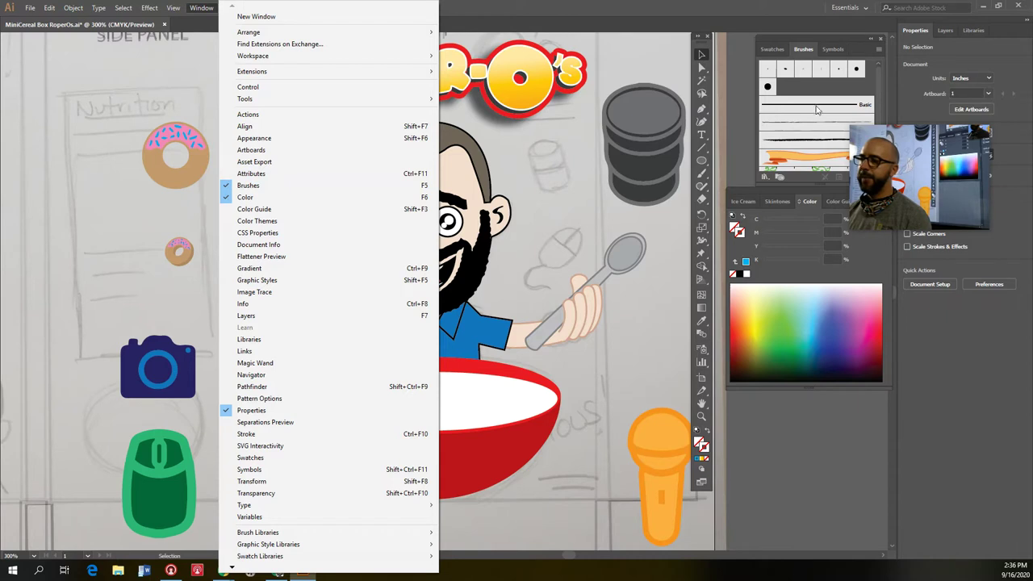
left_click(150, 227)
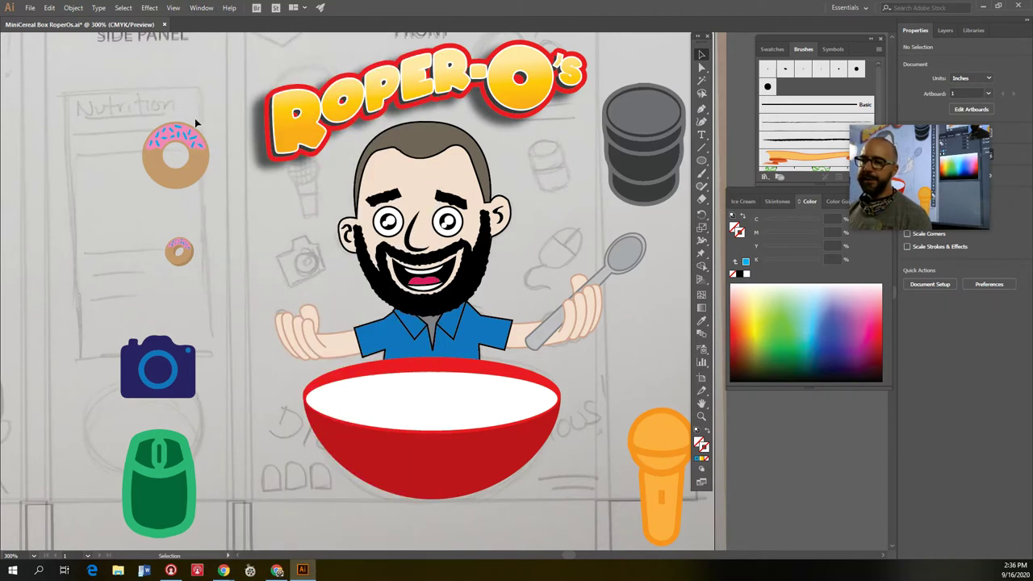
Draw a circle about 0.445 in wide beside the donuts on the side panel and give it a tan 11 pt stroke
left_click(701, 159)
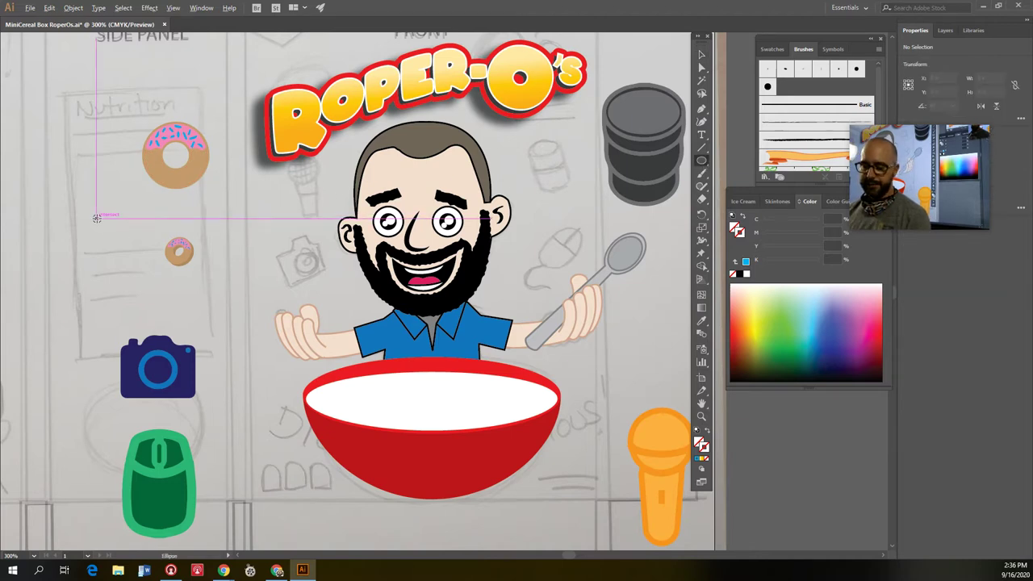
left_click_drag(72, 194, 123, 244)
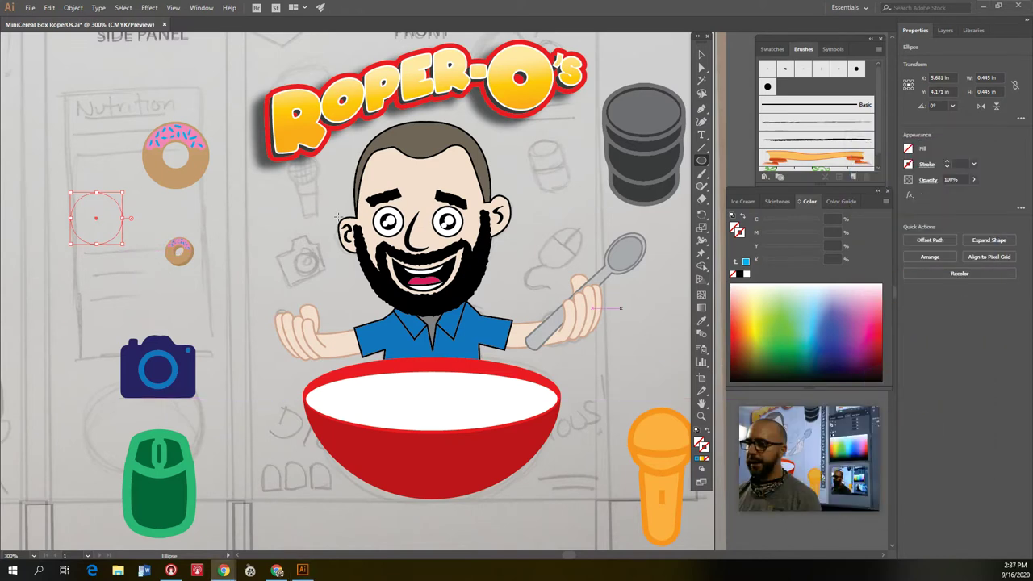
left_click(908, 164)
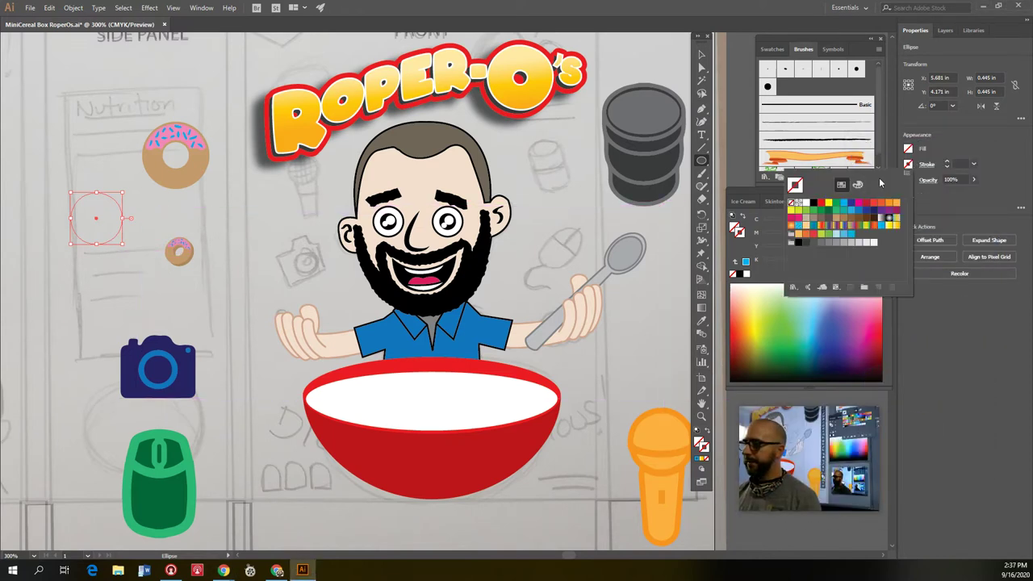
left_click(837, 220)
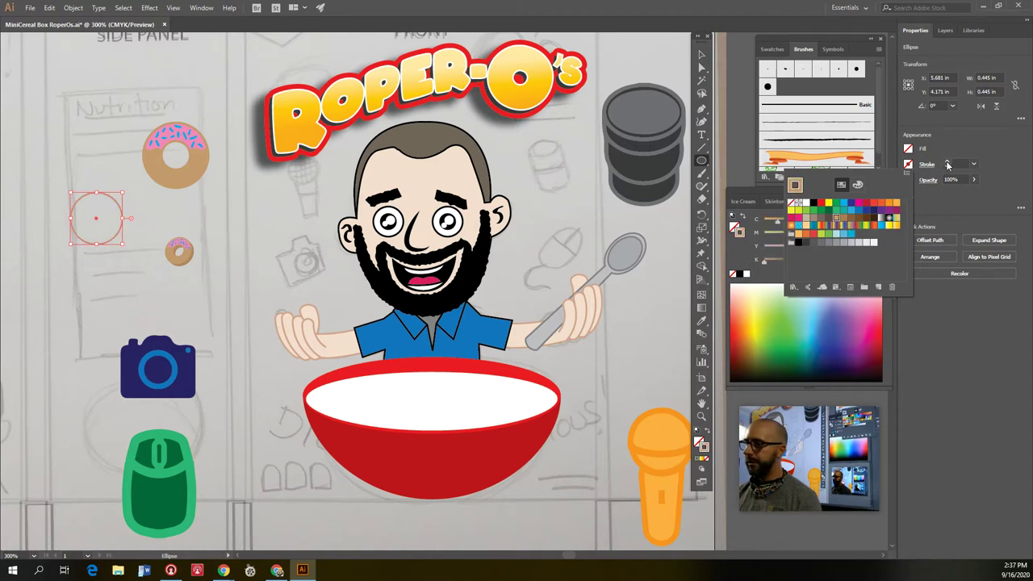
left_click(948, 163)
left_click(949, 163)
left_click(949, 163)
left_click(948, 163)
left_click(949, 163)
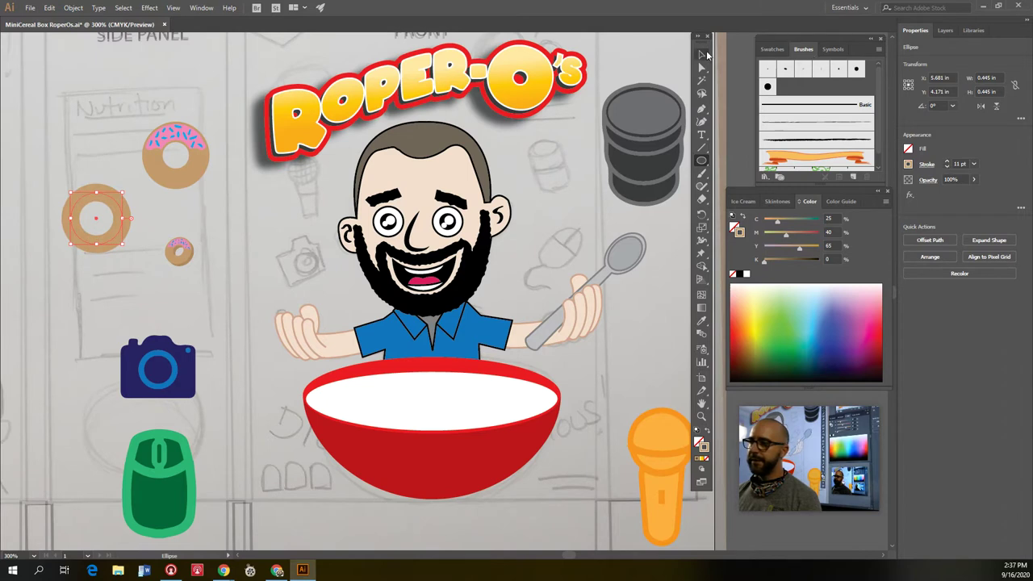
Convert the tan circle's stroke into a filled ring with Outline Stroke and nudge the ring slightly to the right
left_click(73, 7)
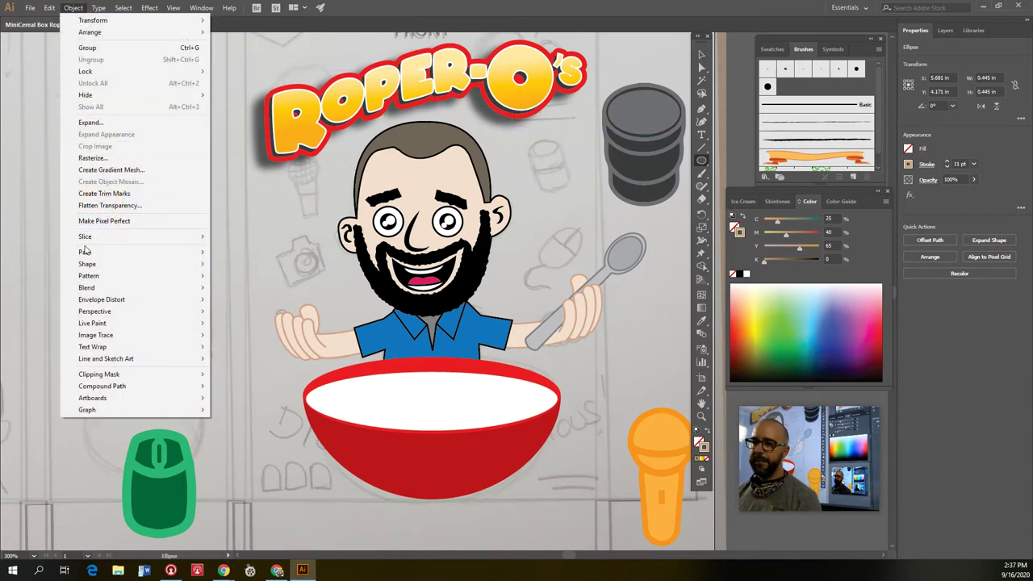
mouse_move(129, 255)
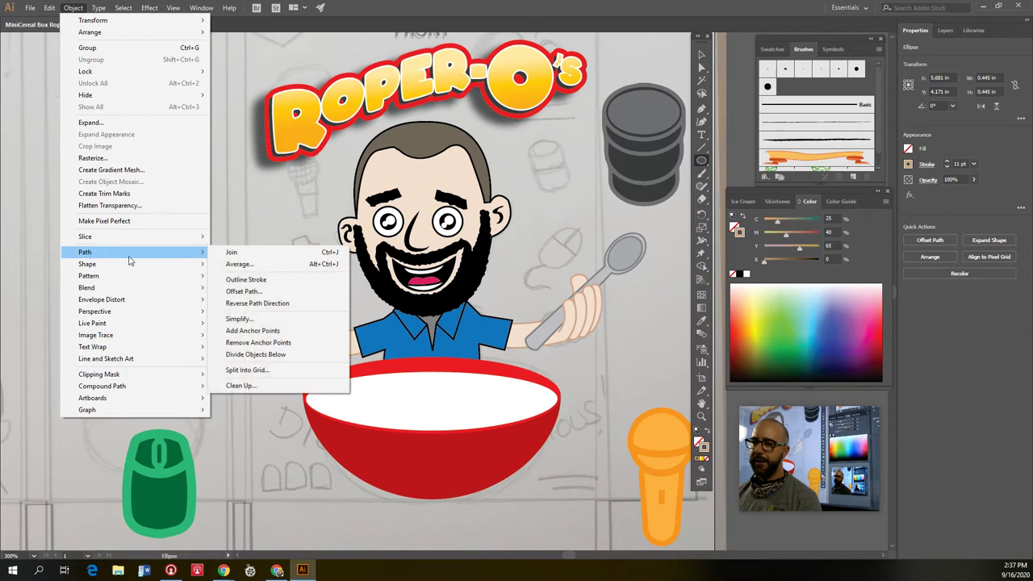
left_click(260, 283)
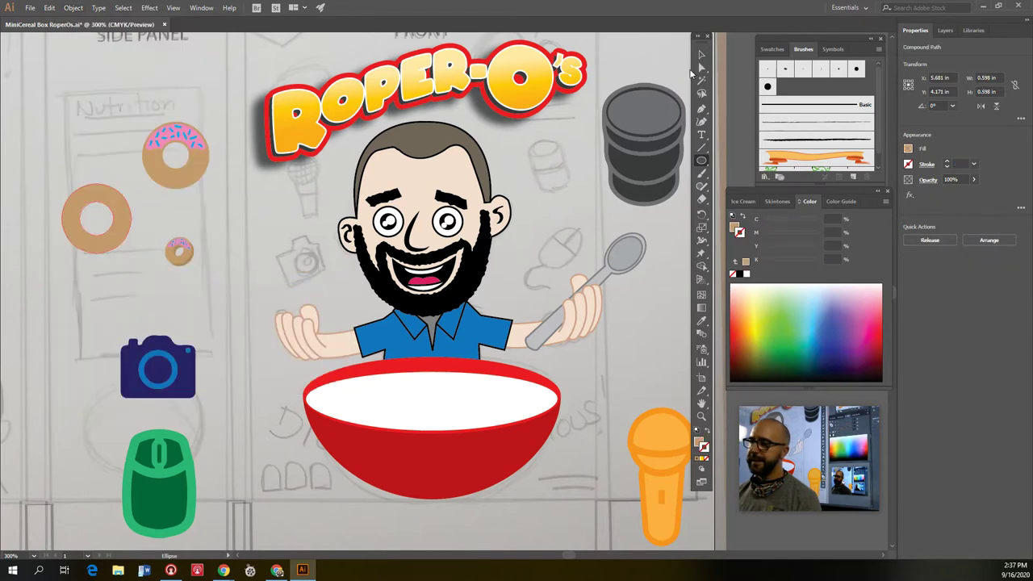
left_click(701, 55)
left_click_drag(131, 226, 135, 225)
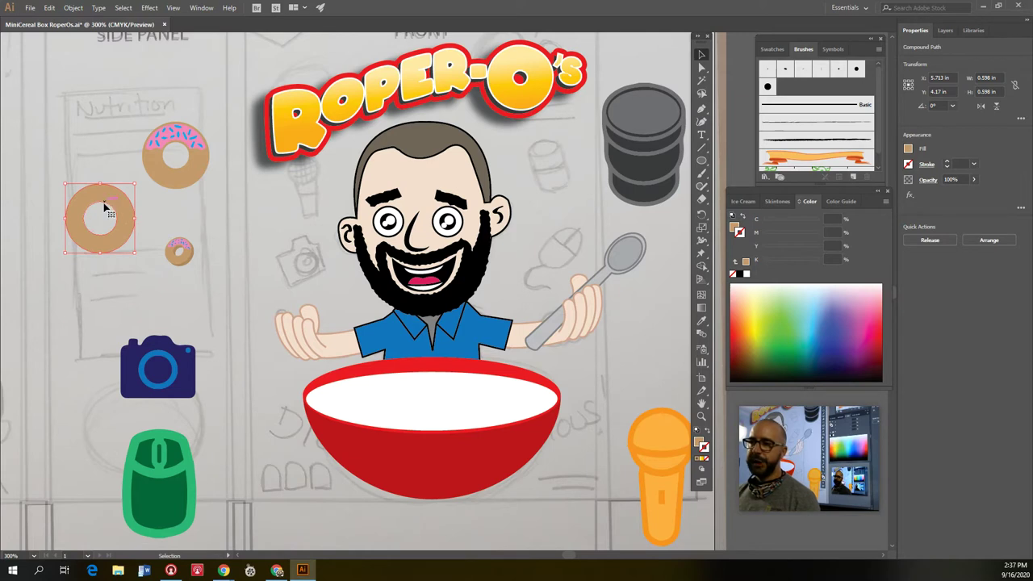
Preview a 3D Extrude & Bevel on the tan ring, rotated to 19°, 28° and 2°, with an extrude depth of 10 pt
left_click(154, 8)
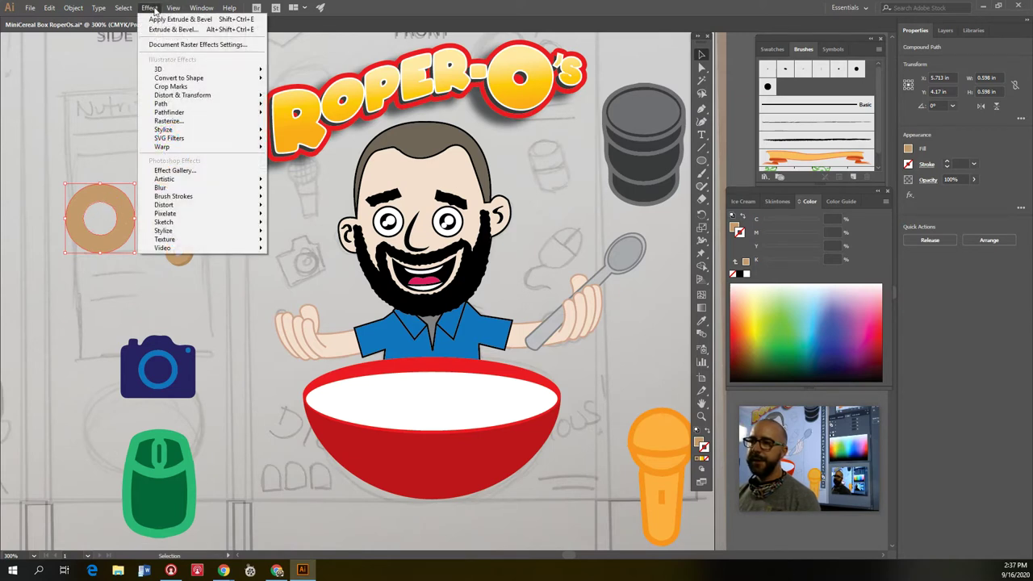
mouse_move(234, 69)
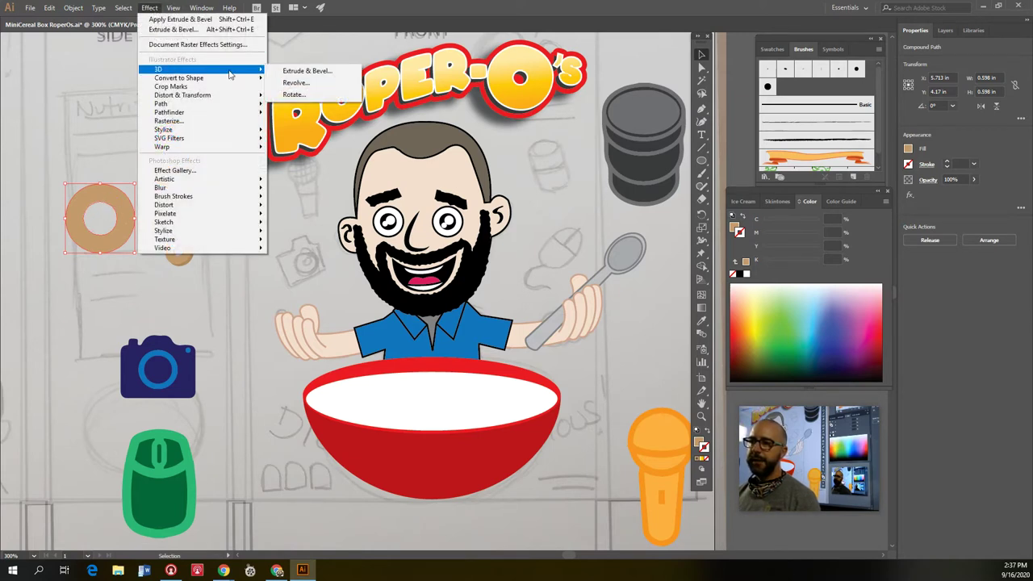
left_click(305, 71)
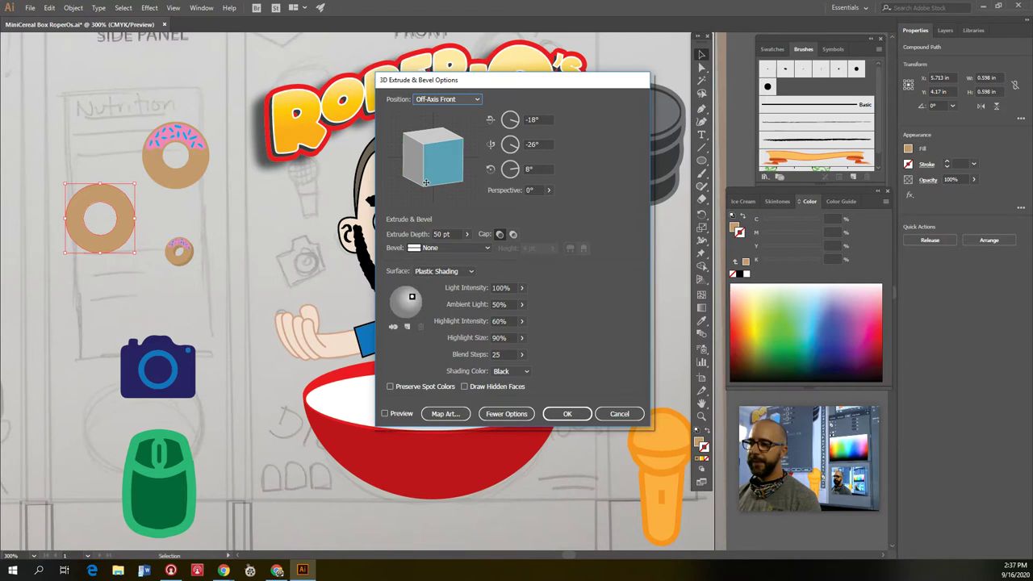
left_click(386, 414)
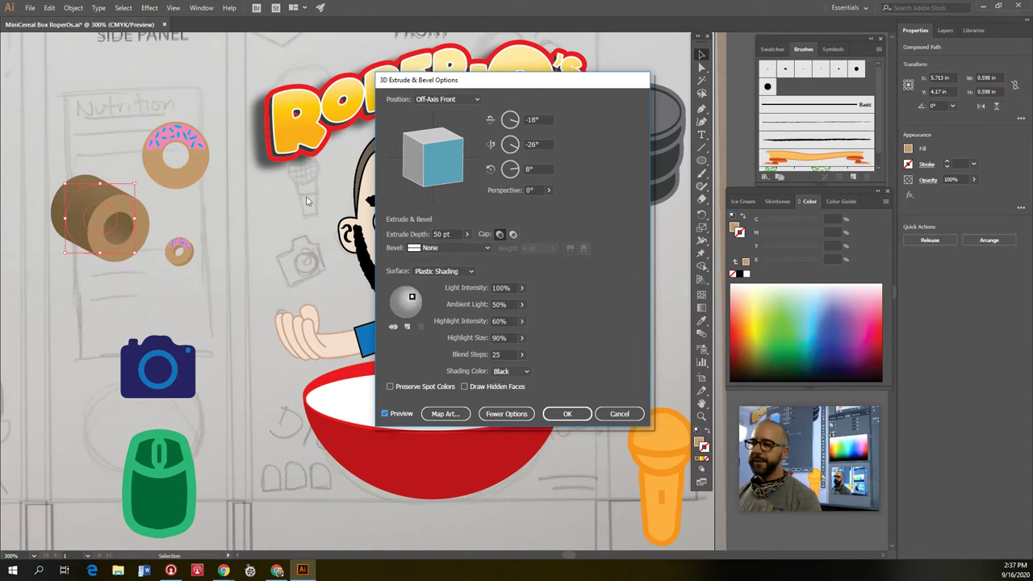
left_click_drag(449, 173, 426, 157)
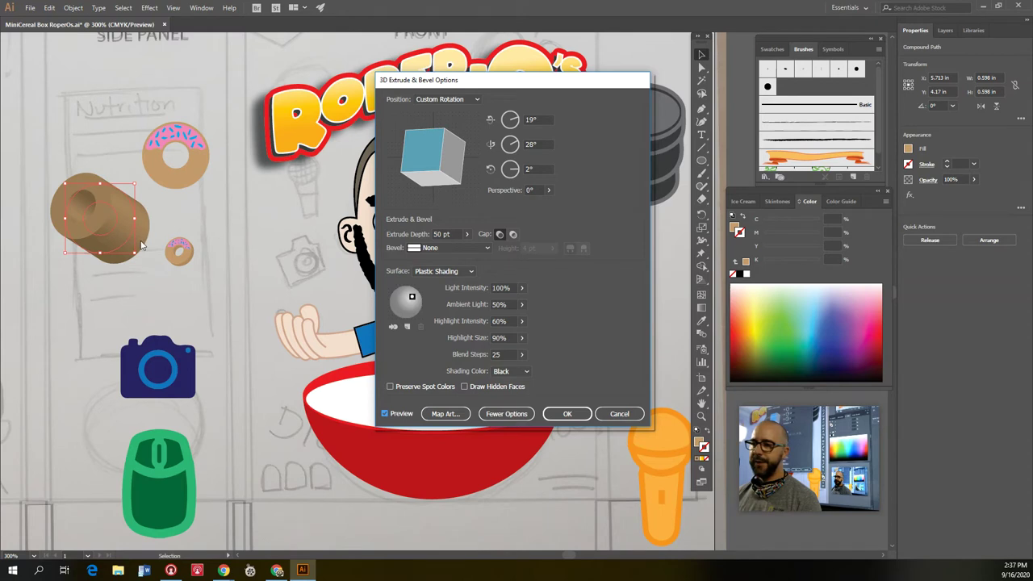
left_click(439, 234)
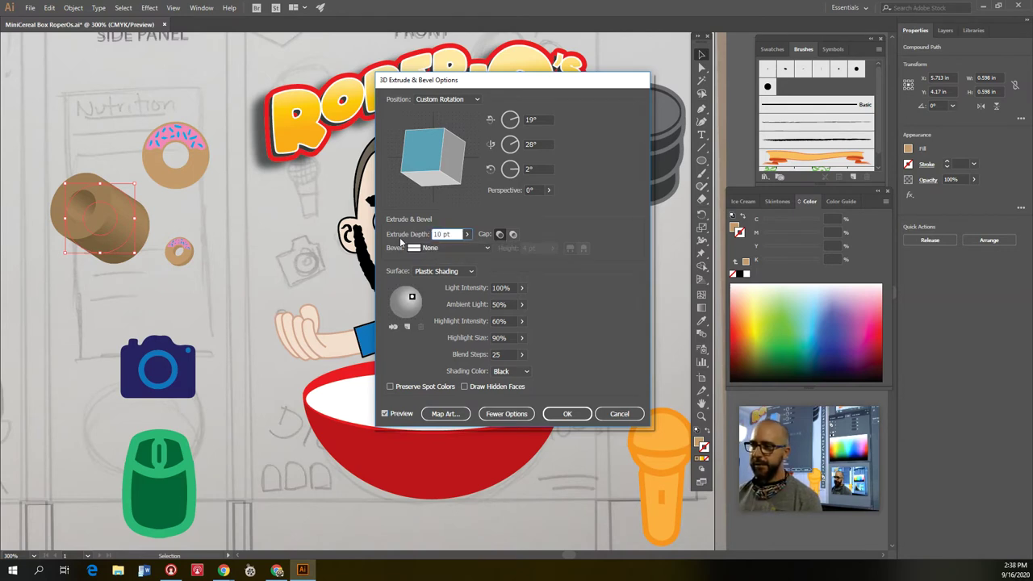
key("Tab")
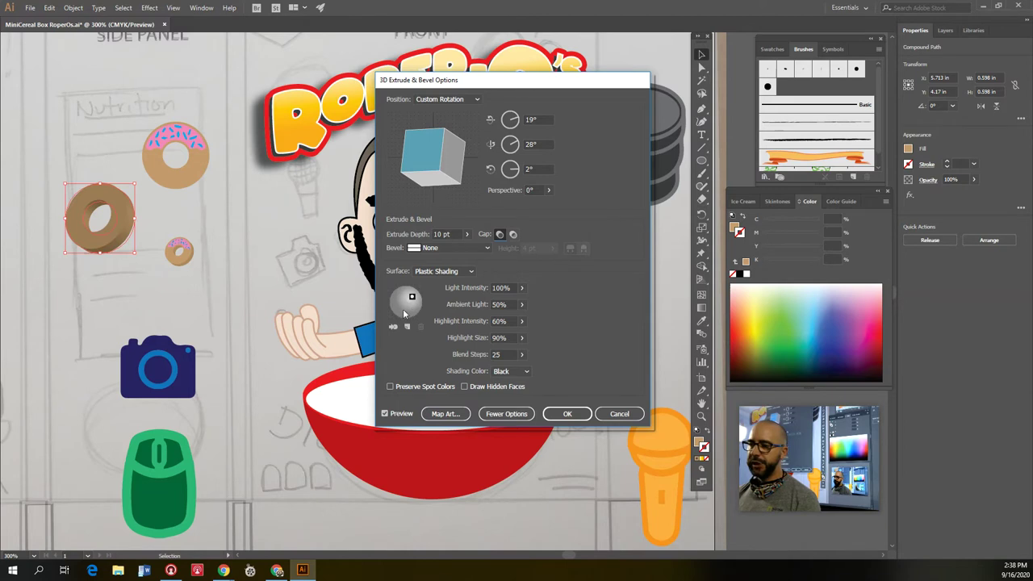
Shift the 3D light to the upper left of the ring, set Ambient Light to 87%, and apply the effect
left_click_drag(412, 297, 398, 301)
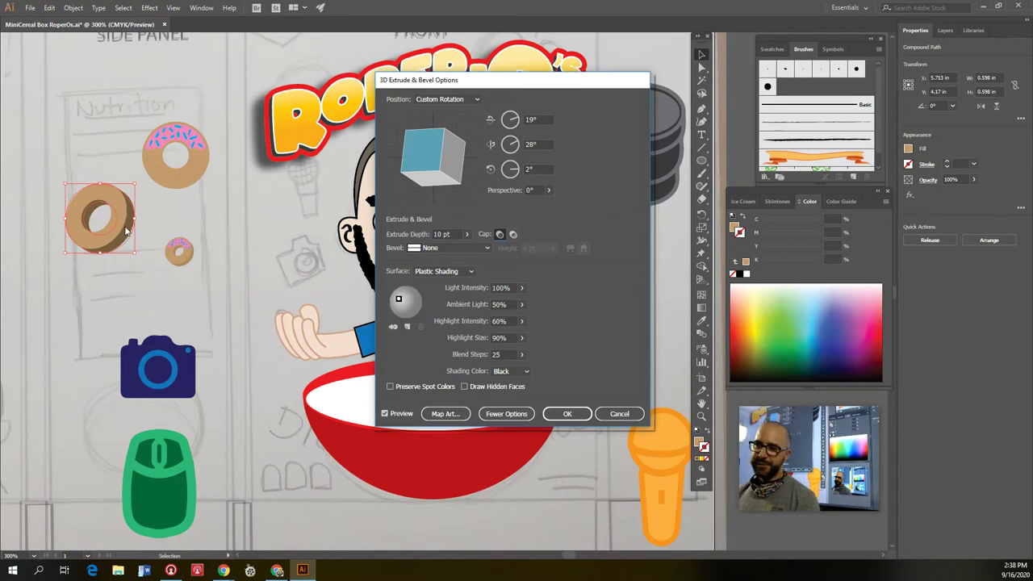
left_click(521, 320)
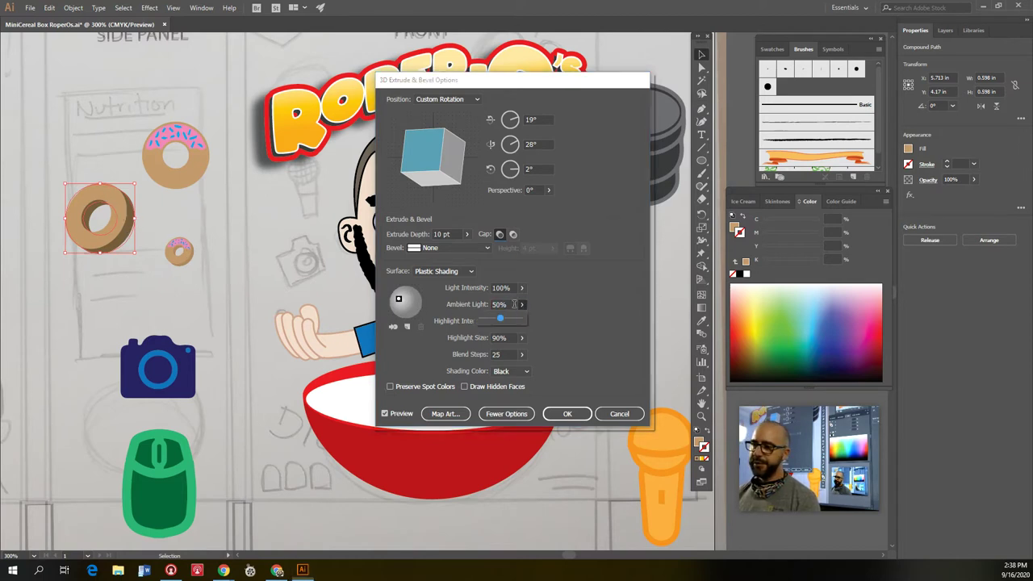
left_click_drag(501, 320, 514, 320)
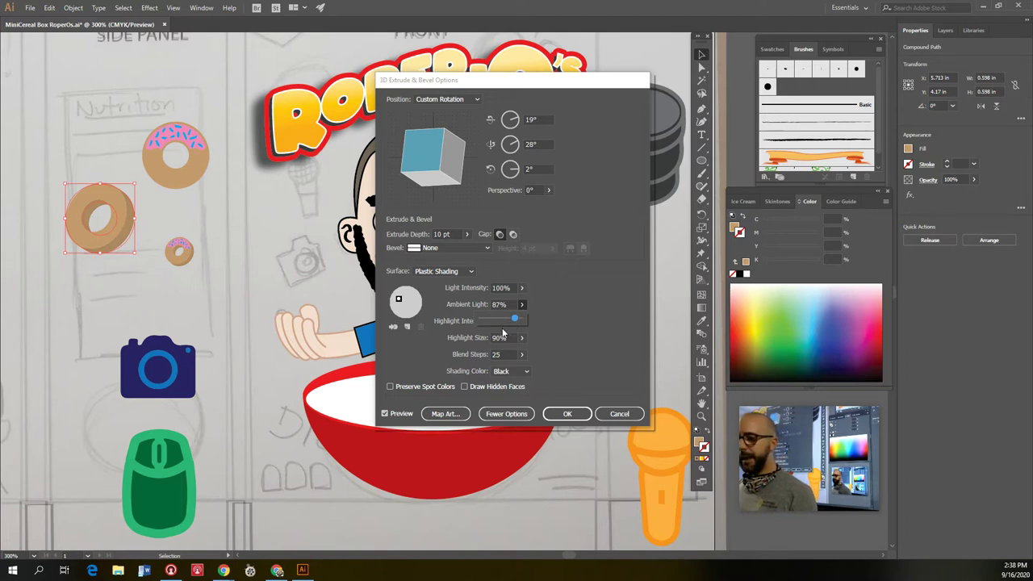
left_click(566, 413)
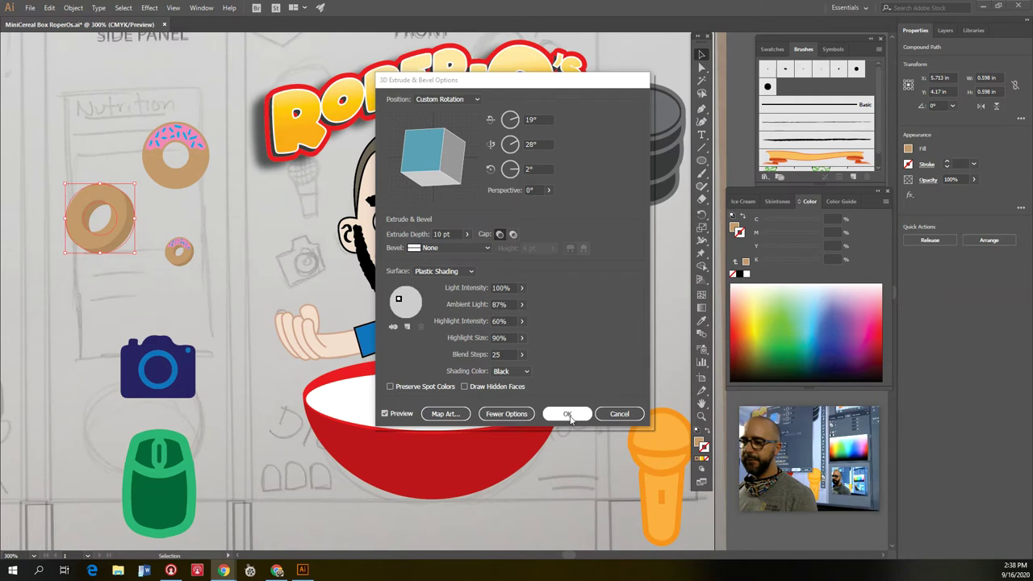
Move the 3D ring slightly lower on the side panel, expand its appearance, and deselect it
left_click_drag(111, 226, 135, 263)
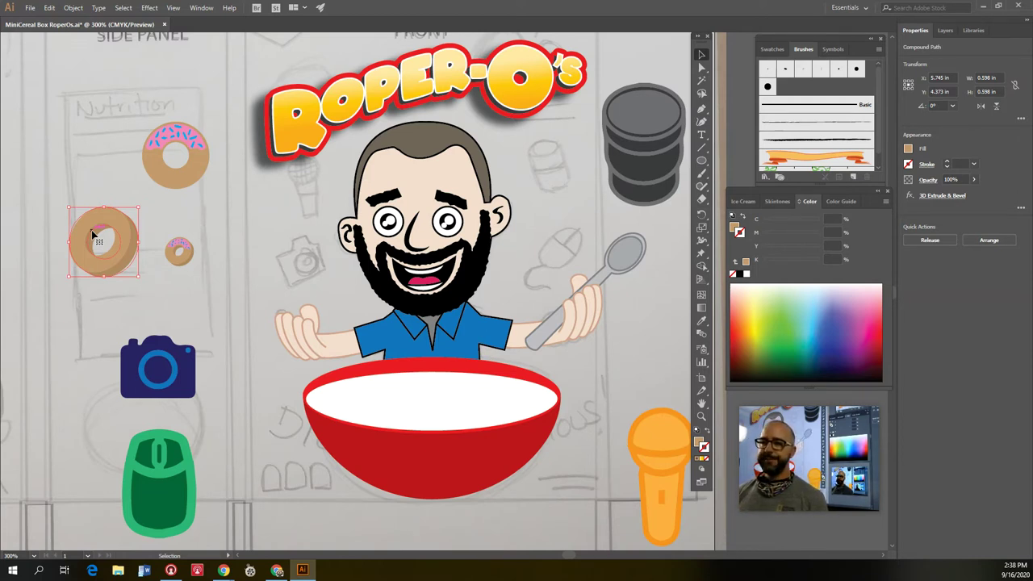
left_click(73, 8)
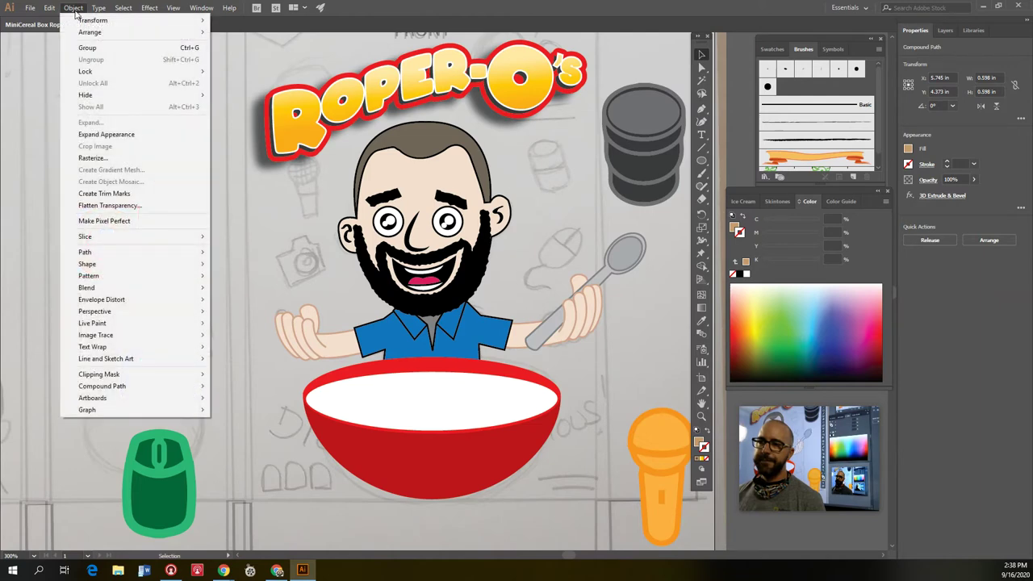
left_click(100, 134)
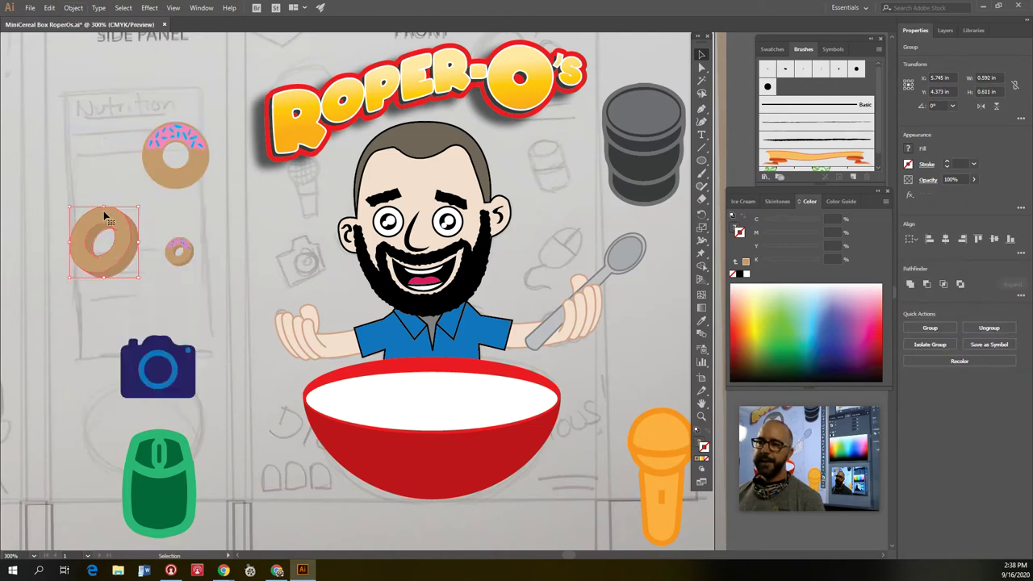
left_click(117, 188)
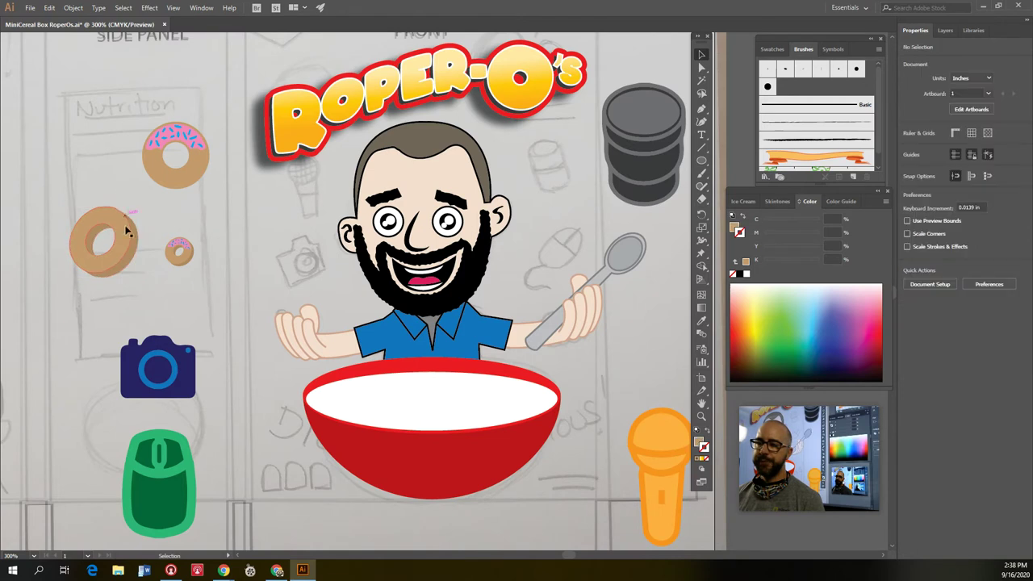
Place the ring in the bowl at about 0.32 in wide and arrange three pasted copies around it on the milk
left_click_drag(125, 240, 372, 361)
mouse_move(387, 403)
left_mouse_down()
mouse_move(354, 373)
mouse_move(342, 381)
mouse_move(350, 393)
mouse_move(398, 393)
left_mouse_up()
key("ctrl+v")
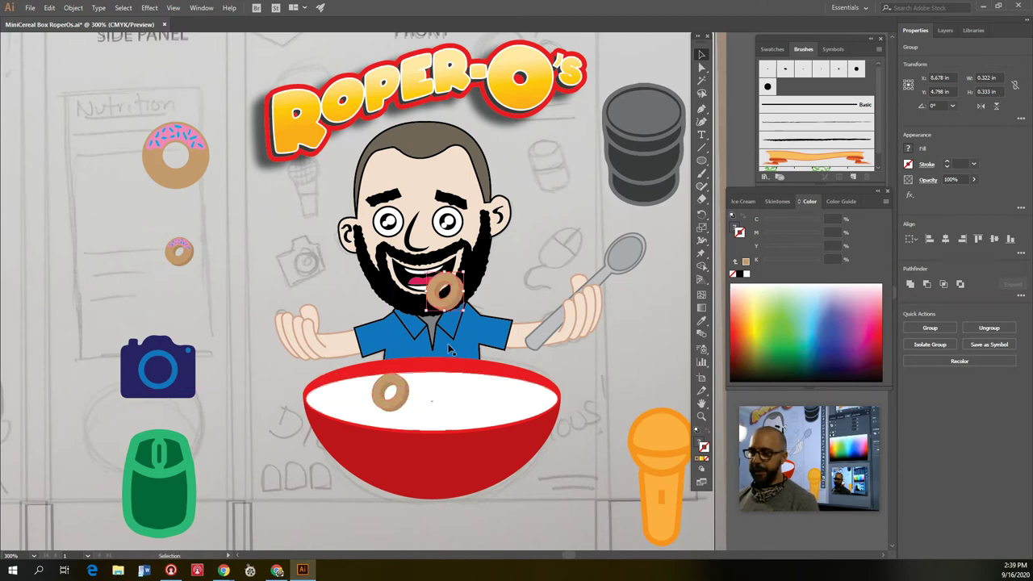
left_click_drag(454, 305, 441, 415)
key("ctrl+v")
left_click_drag(454, 315, 353, 401)
key("ctrl+v")
left_click_drag(448, 312, 374, 397)
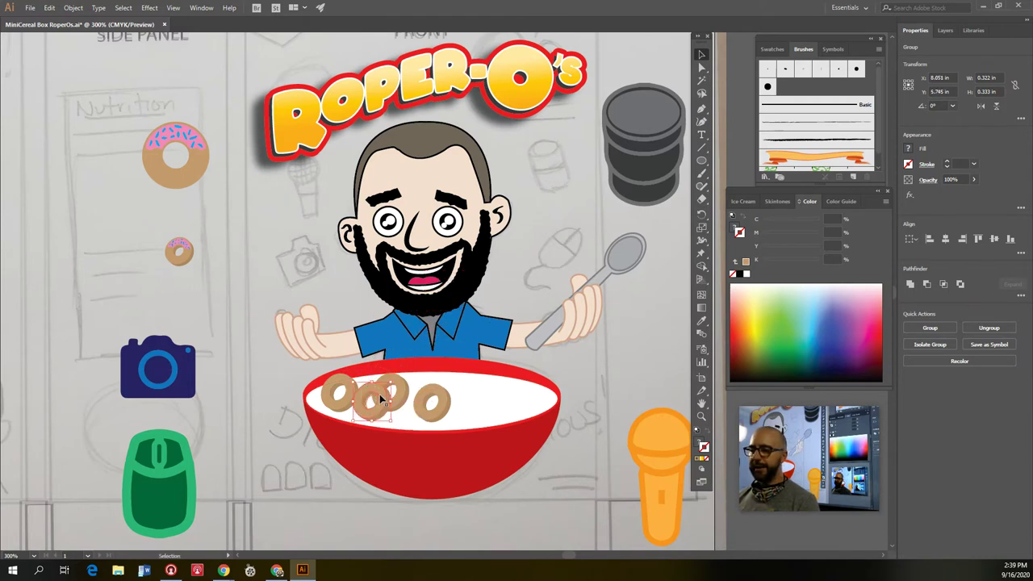
Undo the pasting and arranging of the ring copies in the bowl
key("ctrl+z")
key("ctrl+z")
key("ctrl+z")
key("ctrl+z")
key("ctrl+z")
key("ctrl+z")
key("ctrl+z")
key("ctrl+z")
key("ctrl+z")
key("ctrl+z")
key("ctrl+z")
Move the remaining tan ring back beside the small donut on the side panel, at about 0.27 in wide
left_click_drag(375, 379, 115, 253)
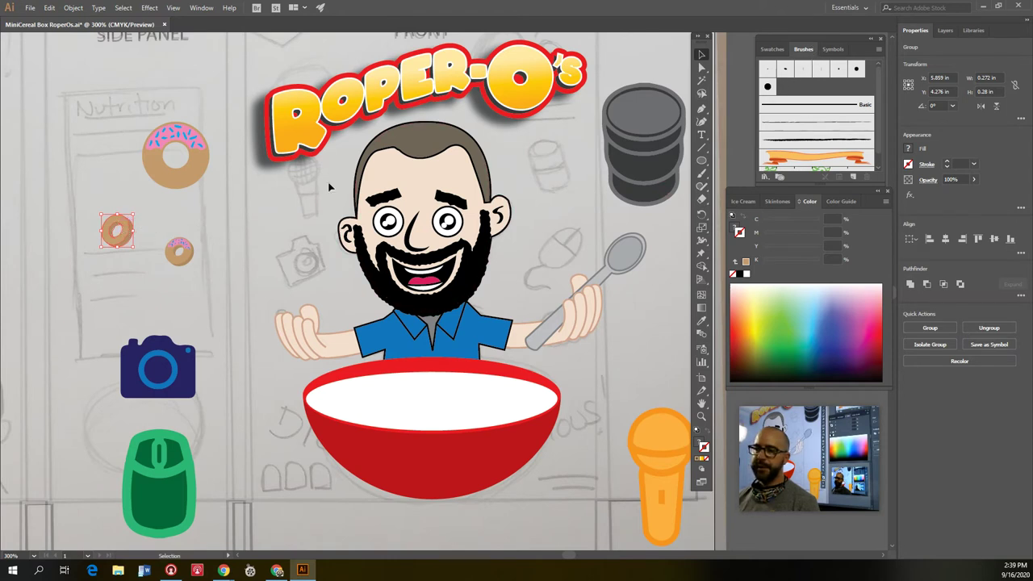
Create a scatter brush named Crunchy from the tan ring, with random rotation between 180° and -180°
mouse_move(129, 232)
left_mouse_down()
mouse_move(611, 150)
mouse_move(771, 113)
mouse_move(794, 95)
left_mouse_up()
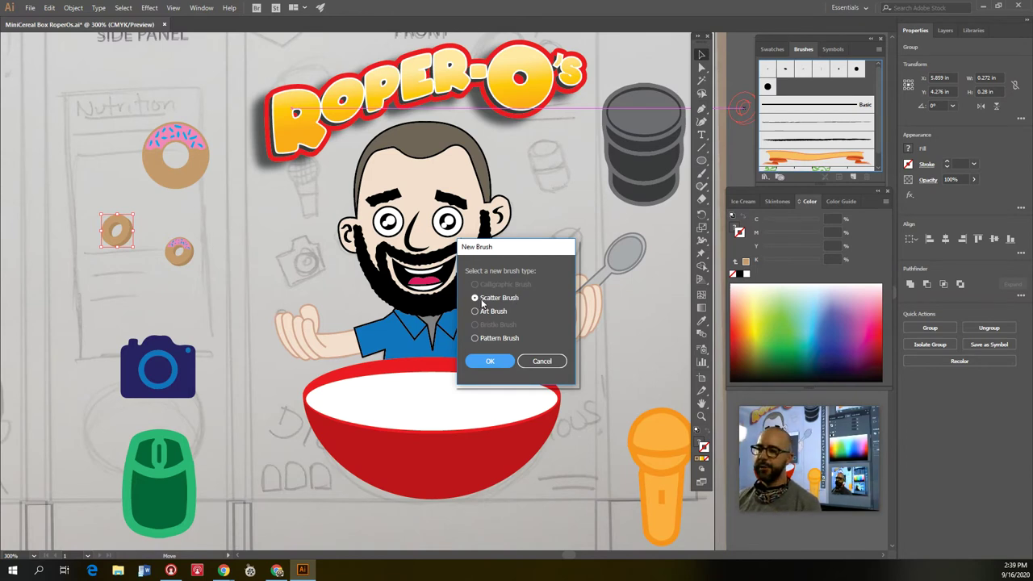
left_click(490, 361)
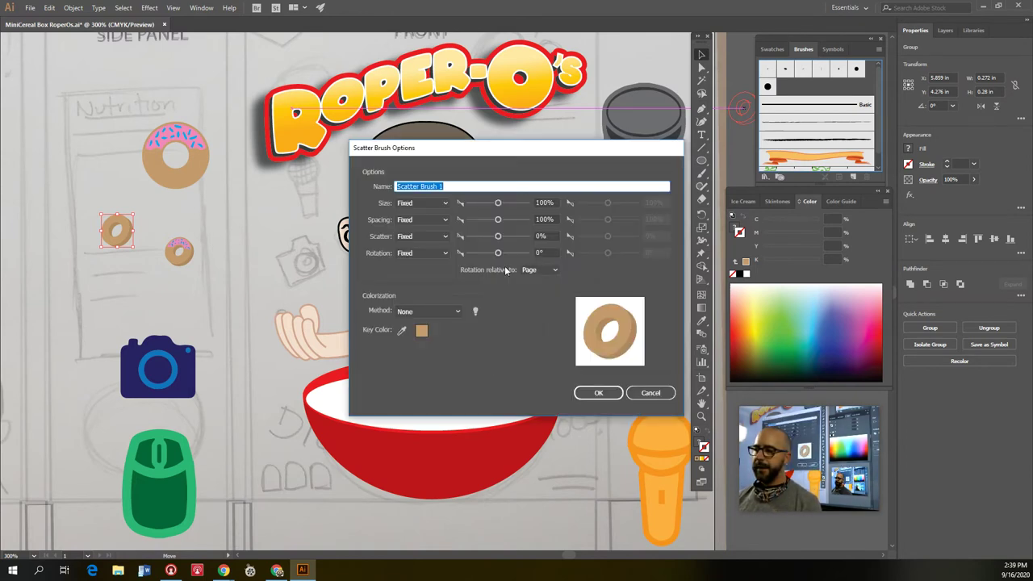
type("Crunchy")
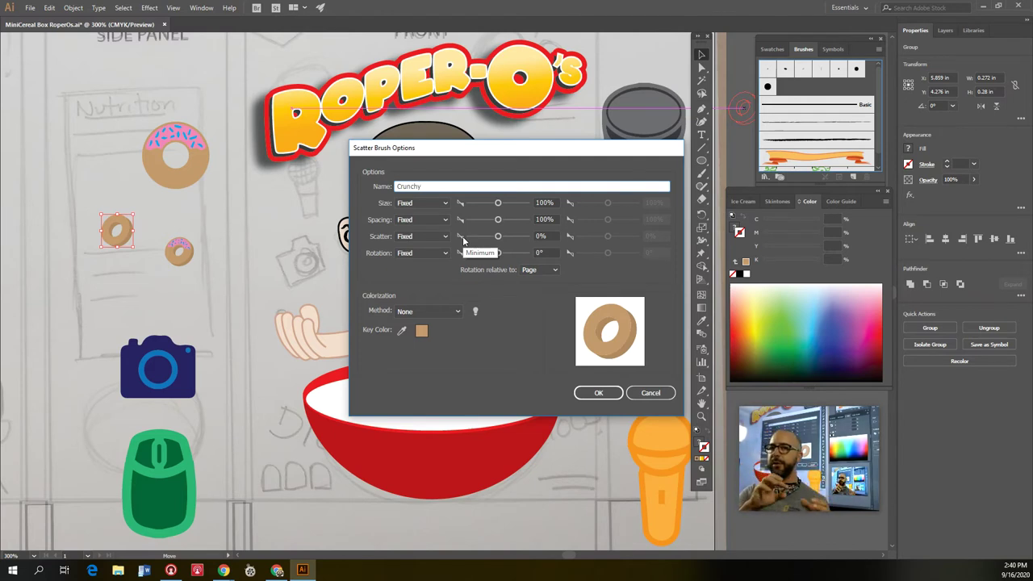
left_click(412, 255)
left_click(418, 277)
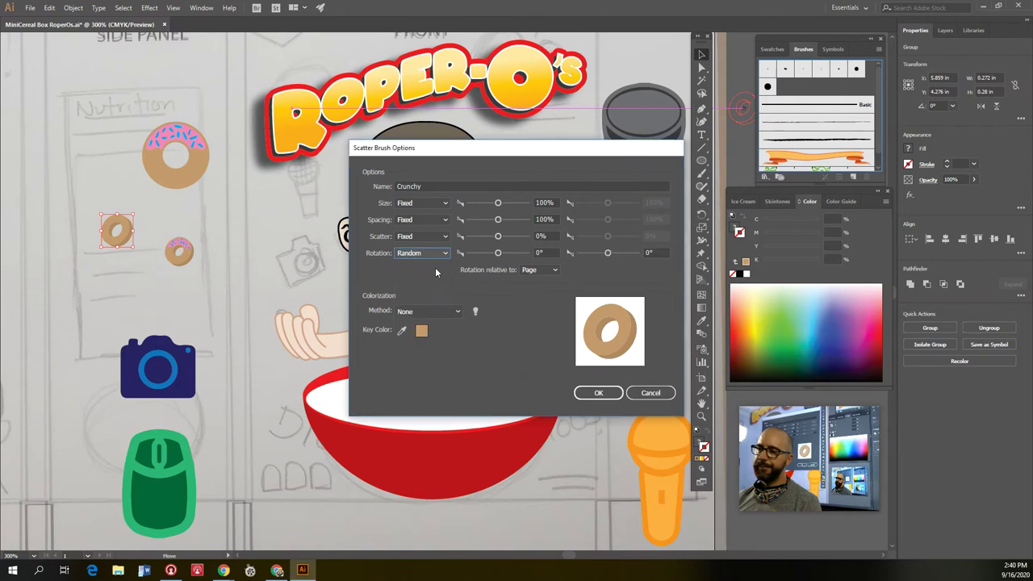
left_click_drag(498, 257, 528, 257)
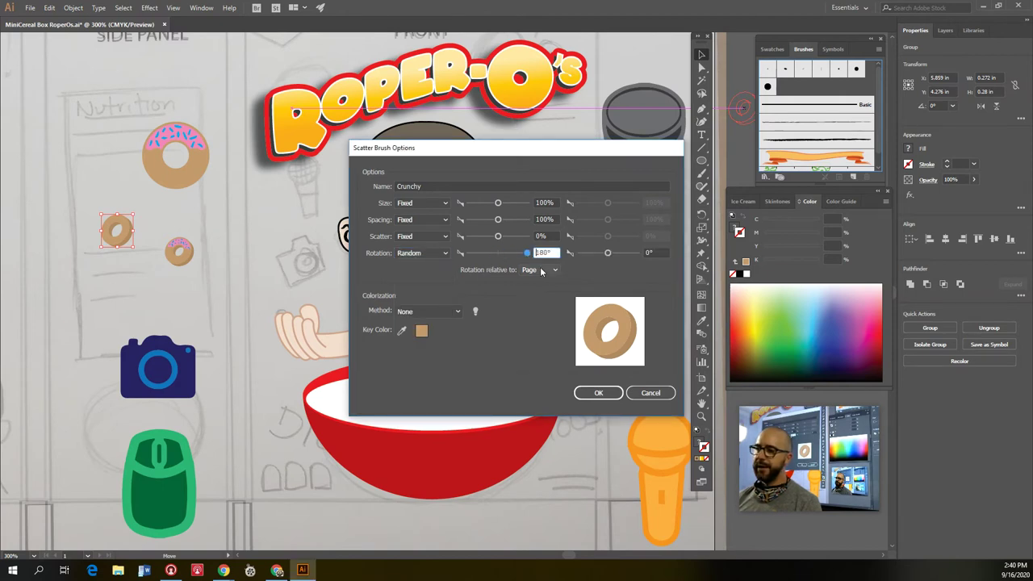
left_click(608, 257)
left_click_drag(609, 257, 578, 256)
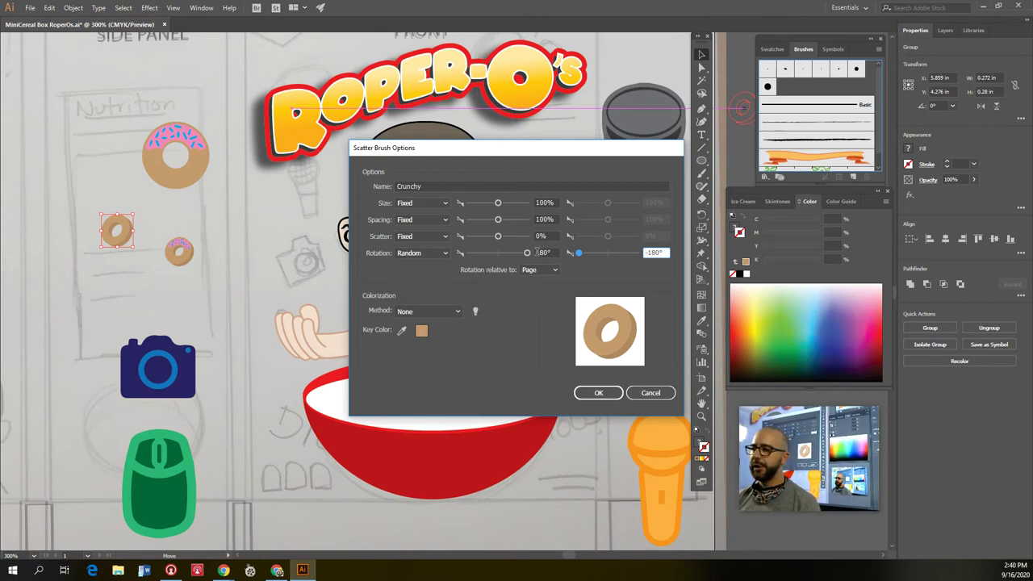
left_click(609, 393)
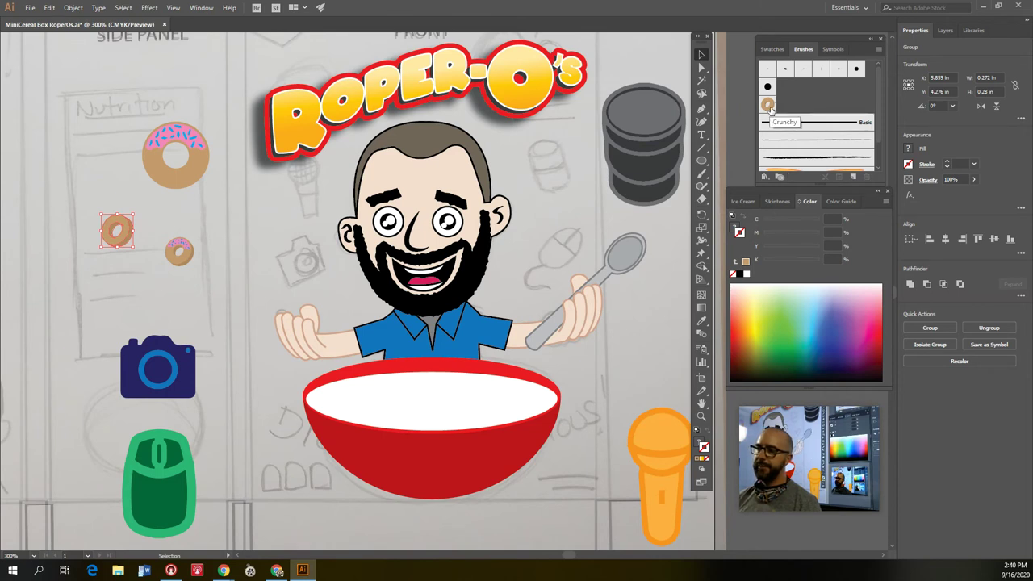
Paint overlapping Crunchy brush strokes with the Paintbrush across the milk, piling cereal rings above the bowl's rim
left_click(660, 58)
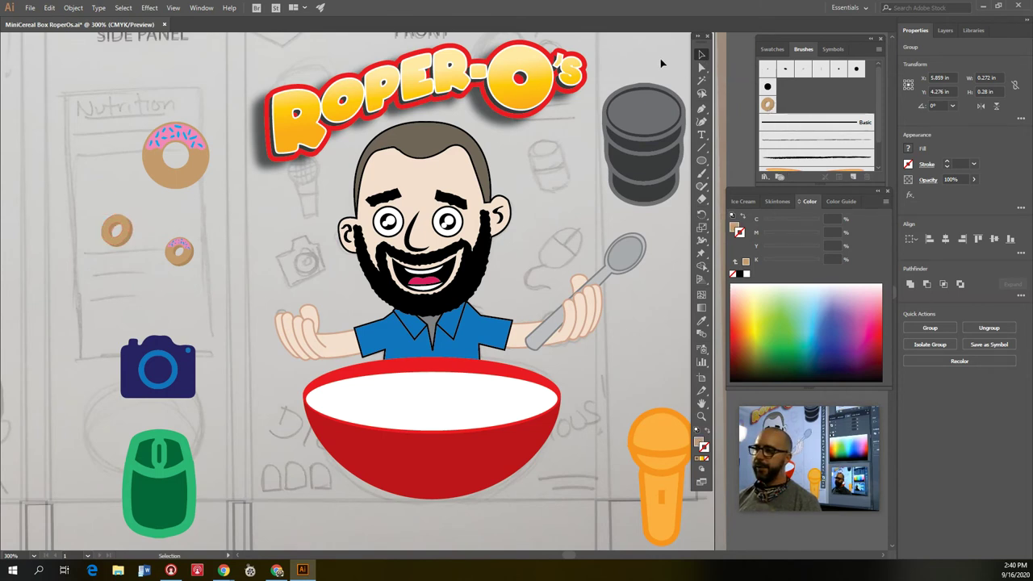
left_click(703, 175)
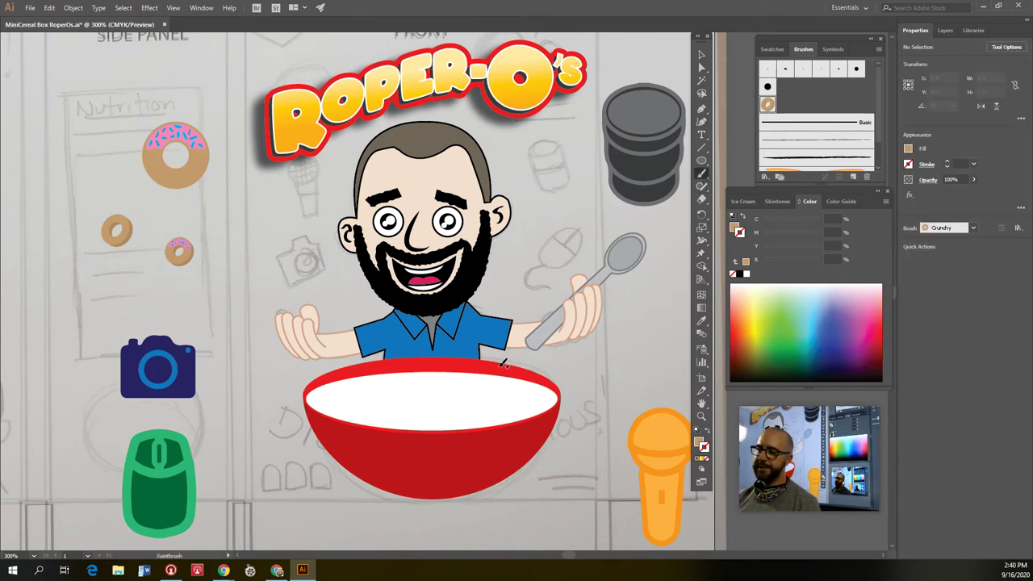
mouse_move(333, 395)
left_mouse_down()
mouse_move(482, 379)
mouse_move(548, 393)
mouse_move(522, 404)
mouse_move(373, 407)
mouse_move(358, 391)
mouse_move(484, 385)
mouse_move(406, 399)
mouse_move(448, 399)
left_mouse_up()
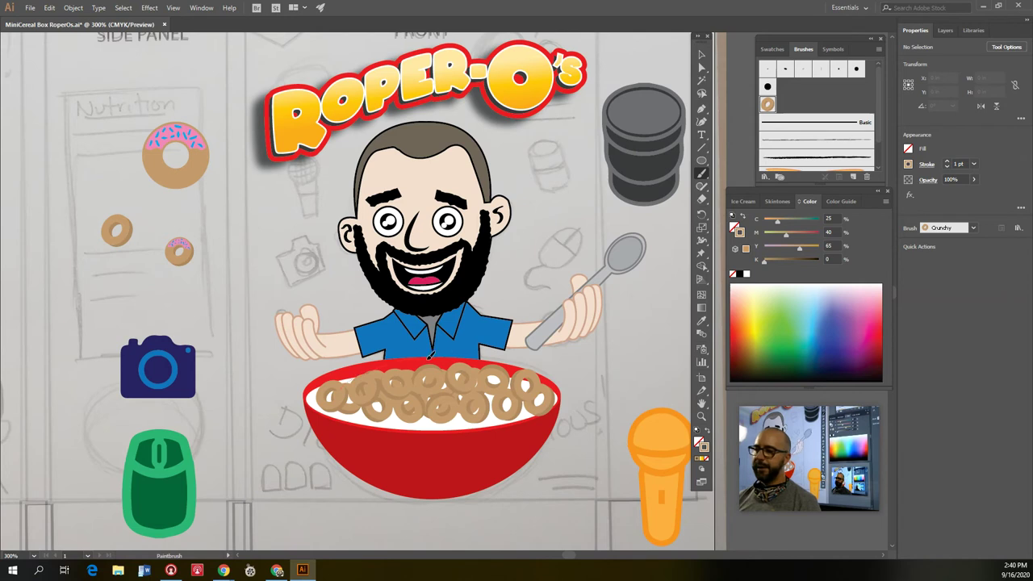
left_click_drag(507, 385, 521, 385)
left_click_drag(414, 373, 517, 370)
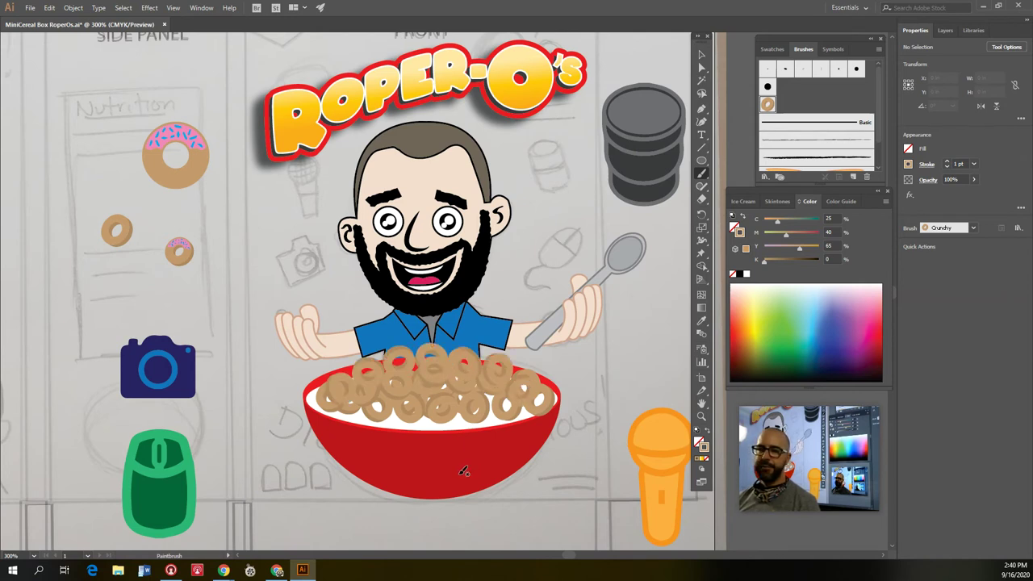
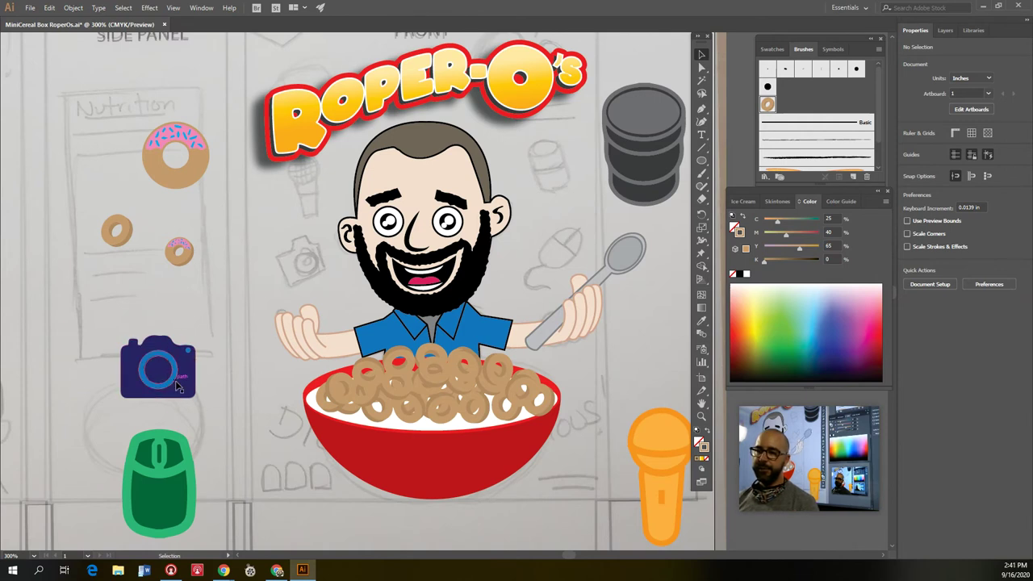
Scale the blue camera down to about 0.36 in wide and apply the last Extrude & Bevel effect to it
left_click(185, 392)
left_click_drag(186, 392, 155, 350)
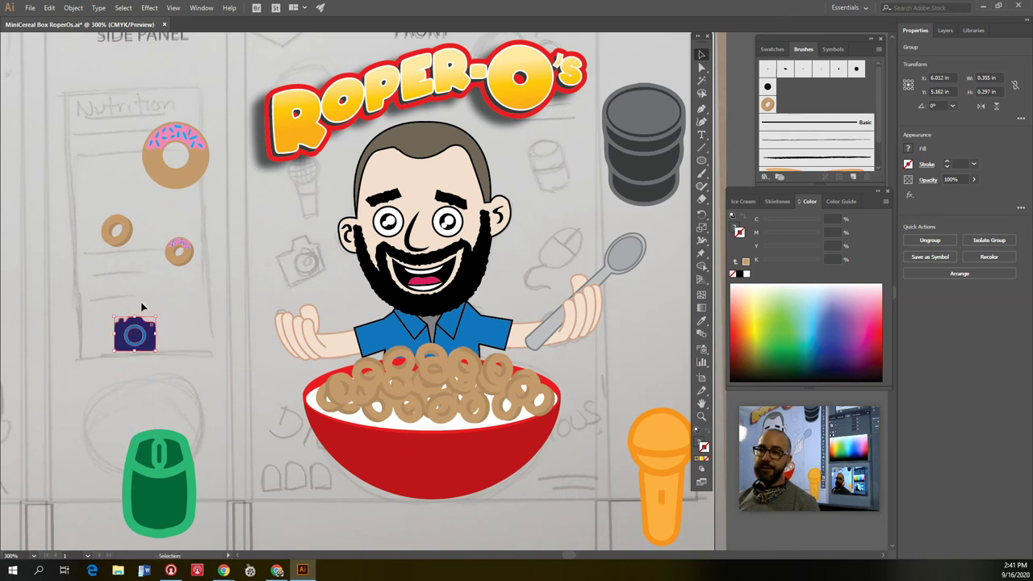
left_click(149, 7)
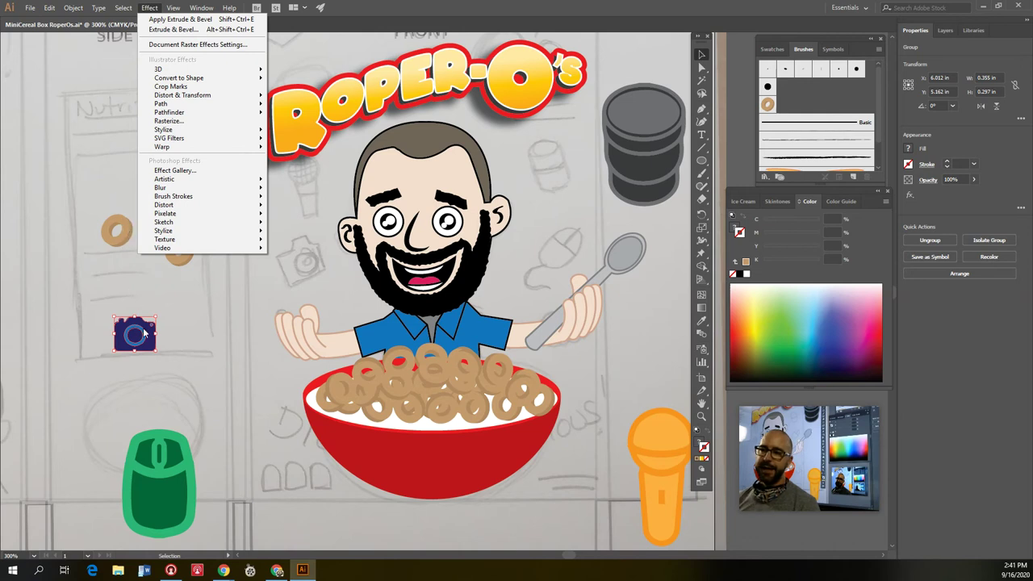
left_click(184, 21)
left_click(197, 371)
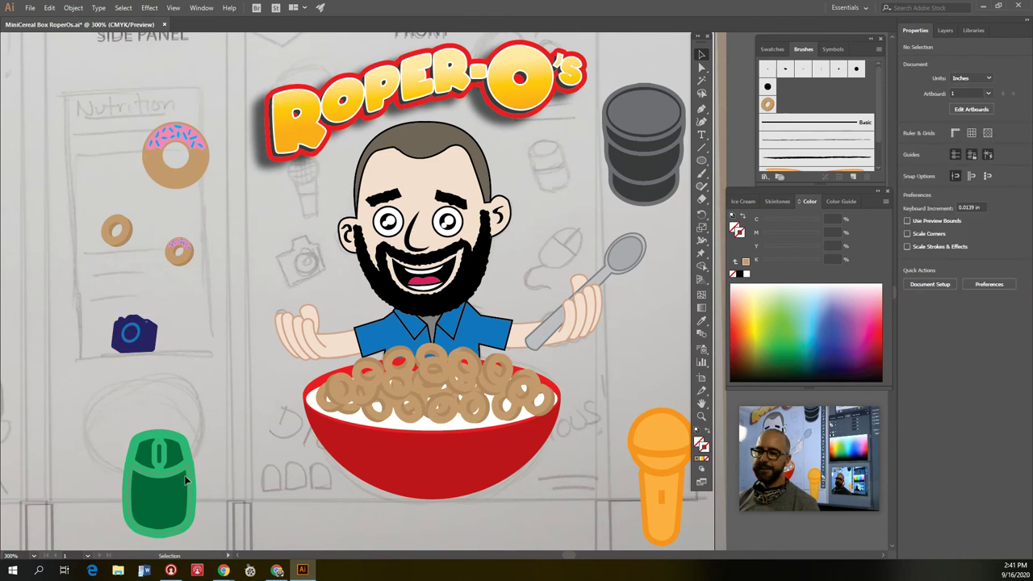
Move the green computer mouse up, shrink it to about 0.24 in wide, and apply the same Extrude & Bevel effect
left_click_drag(185, 481, 249, 420)
left_click_drag(259, 475, 221, 408)
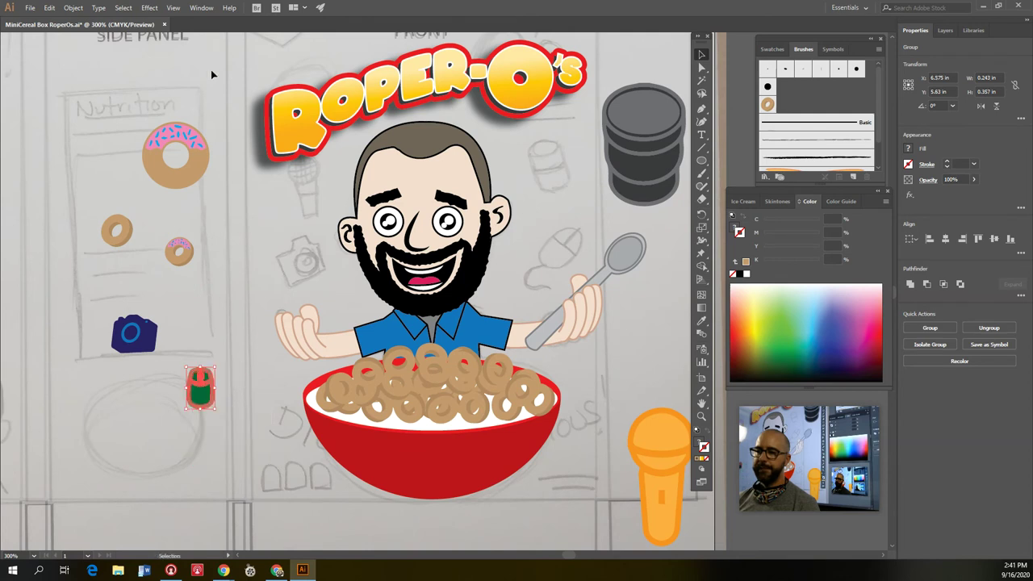
left_click(150, 8)
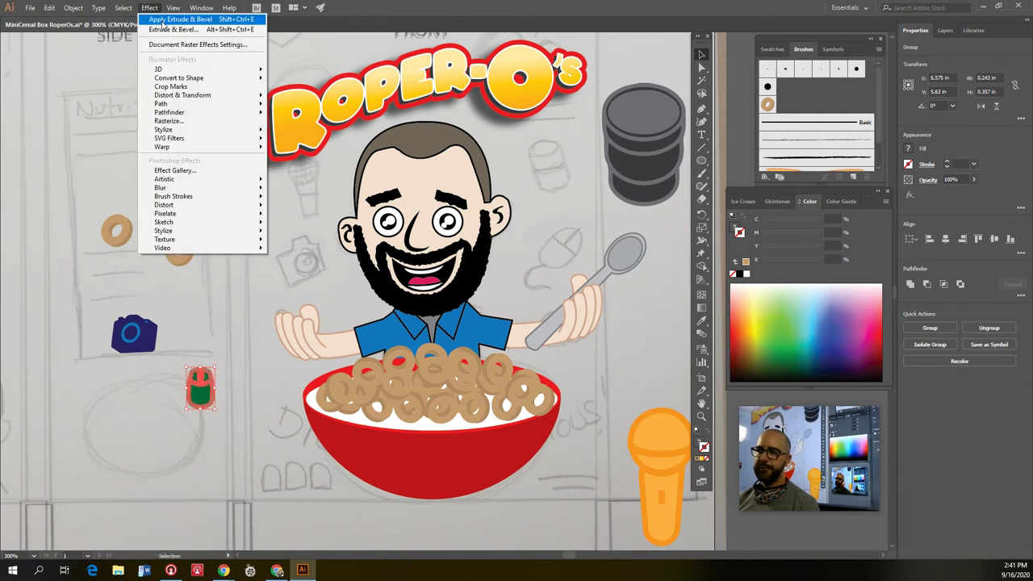
left_click(164, 19)
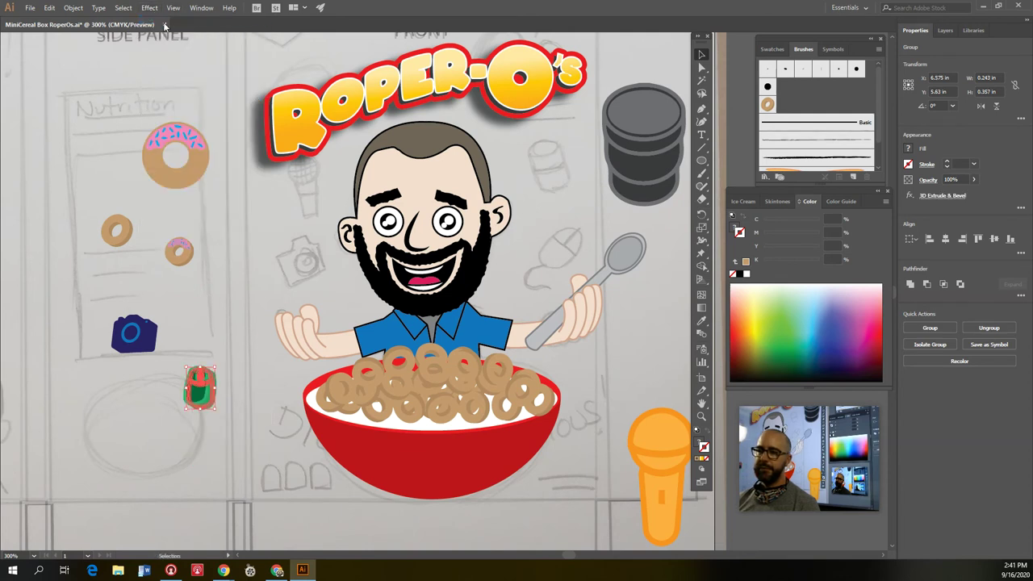
left_click(211, 341)
Move the orange microphone beside the side panel, shrink it to about 0.26 in wide, and apply the same Extrude & Bevel effect
left_click_drag(686, 456, 272, 223)
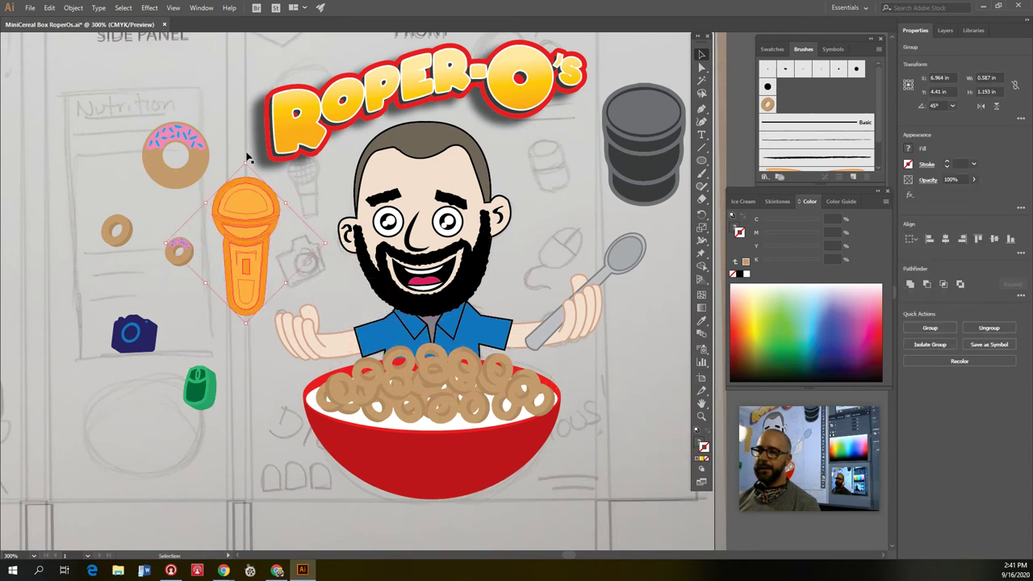
left_click_drag(249, 160, 247, 257)
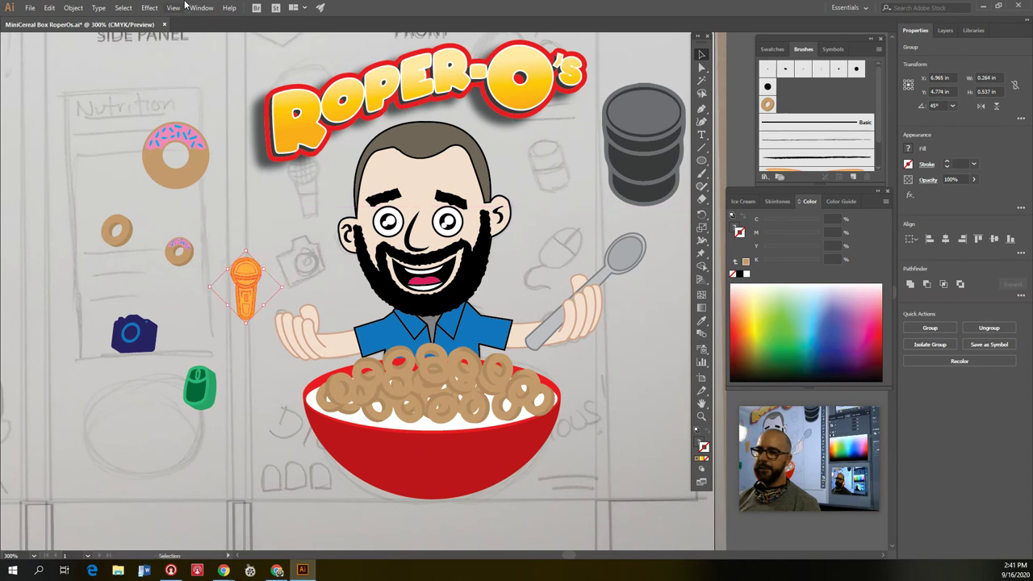
left_click(150, 7)
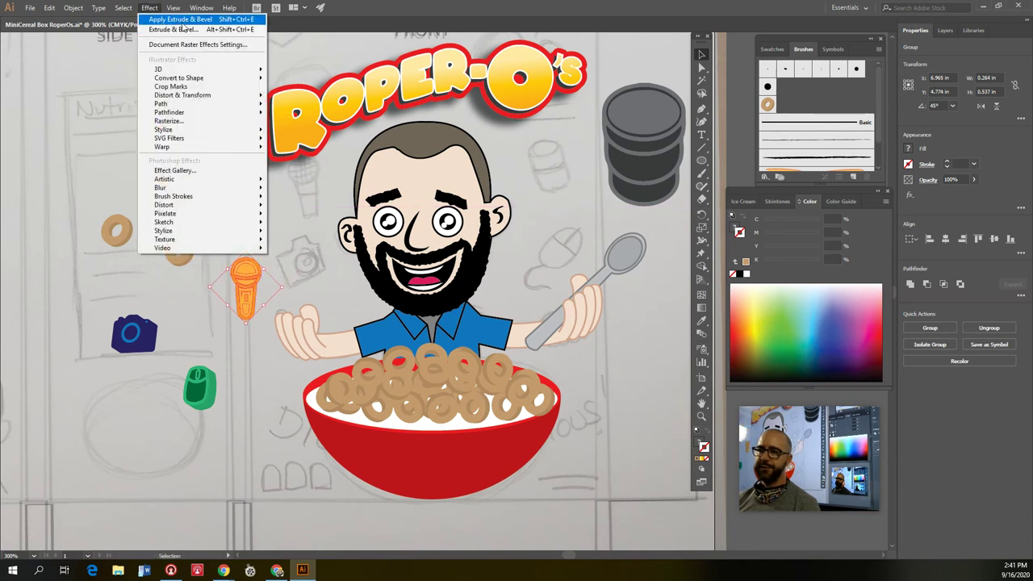
left_click(180, 20)
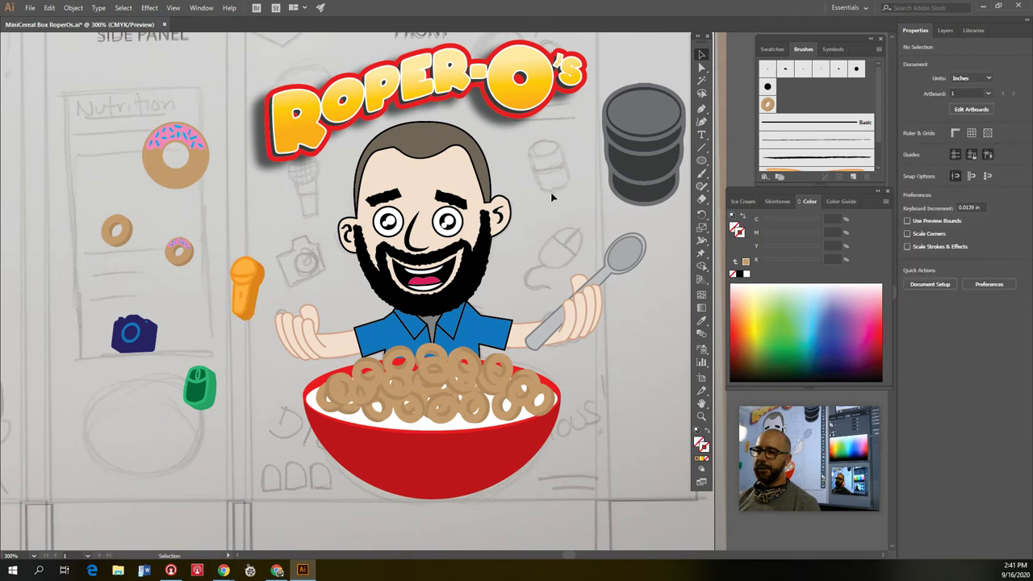
Move the dark barrel beside the character's head, shrink it to about 0.31 in wide, and apply the same Extrude & Bevel effect
left_click_drag(659, 171, 589, 218)
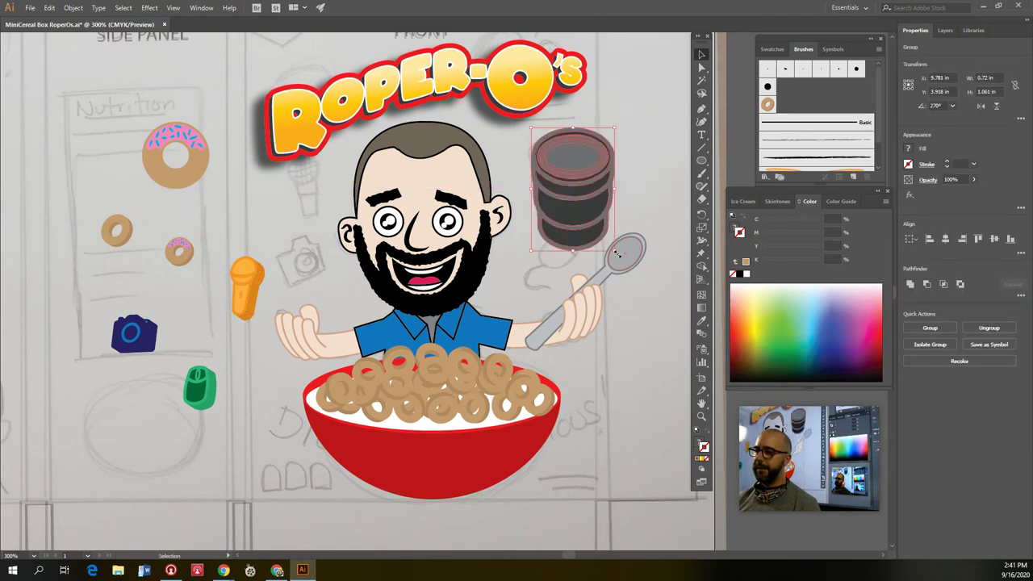
left_click_drag(614, 251, 551, 203)
left_click(153, 8)
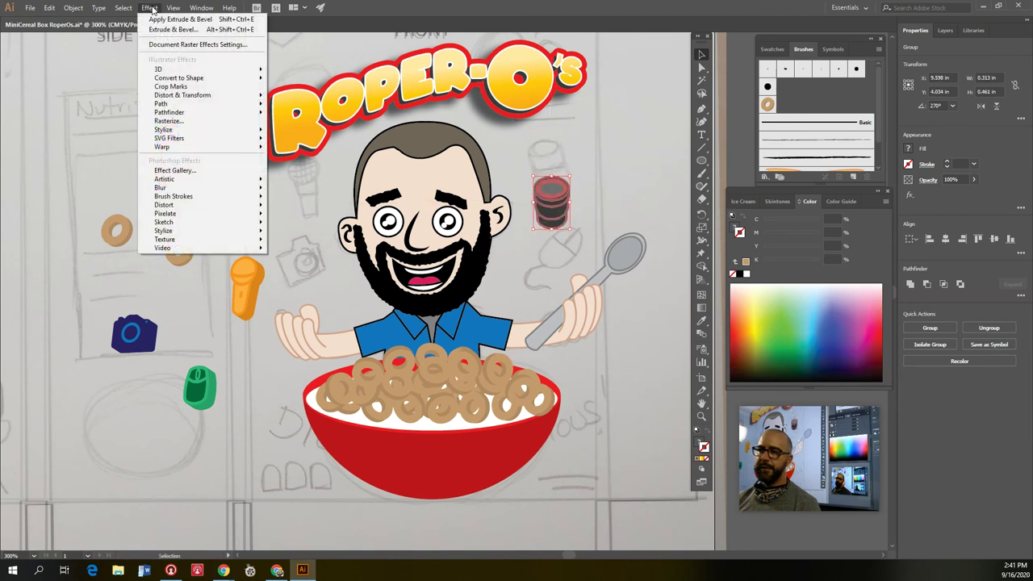
left_click(163, 21)
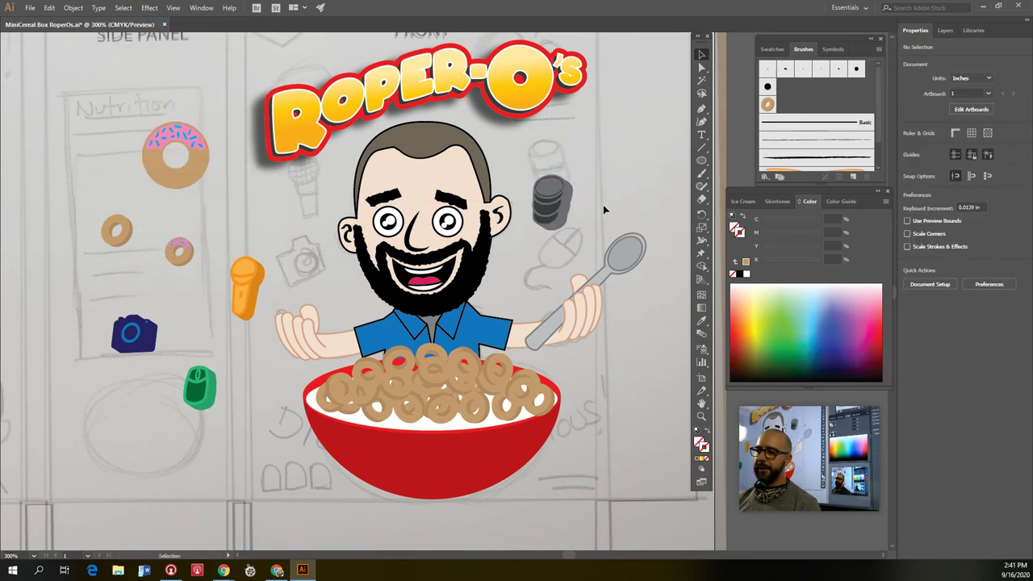
Expand the appearance of the 3D barrel, microphone, computer mouse and camera together, and deselect them
left_click(260, 293)
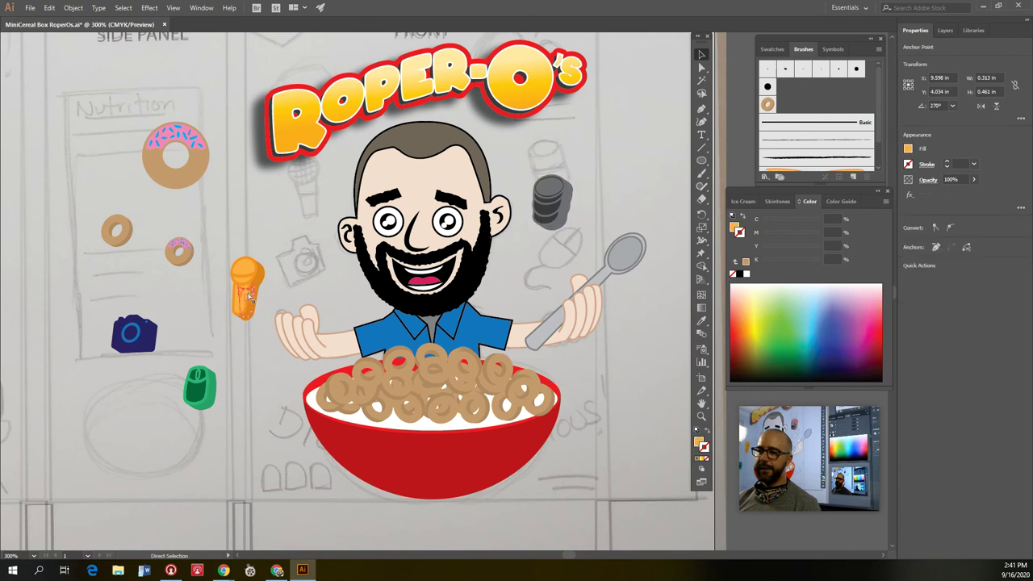
left_click(550, 219)
left_click(243, 288, "shift")
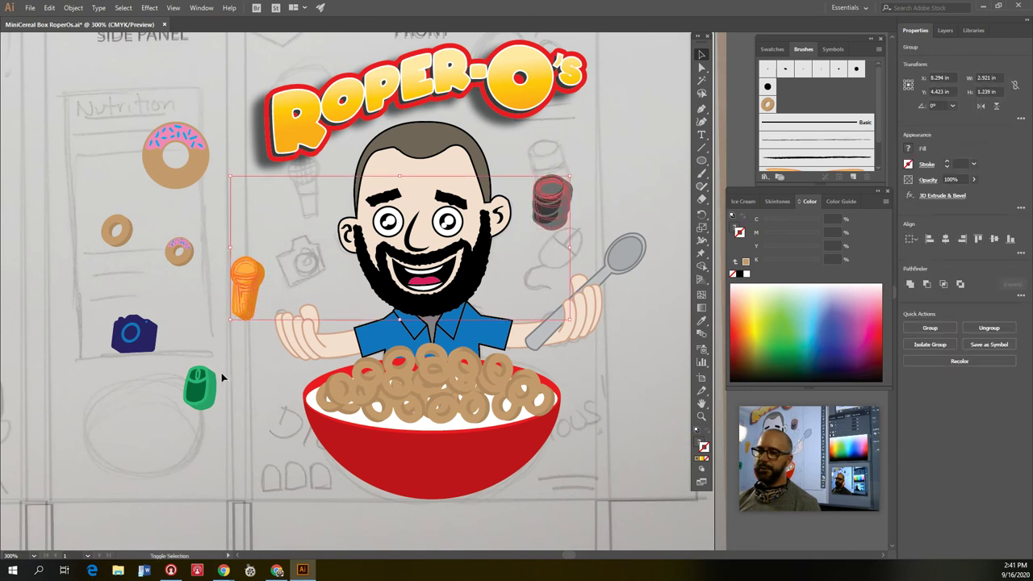
left_click(200, 387, "shift")
left_click(134, 334, "shift")
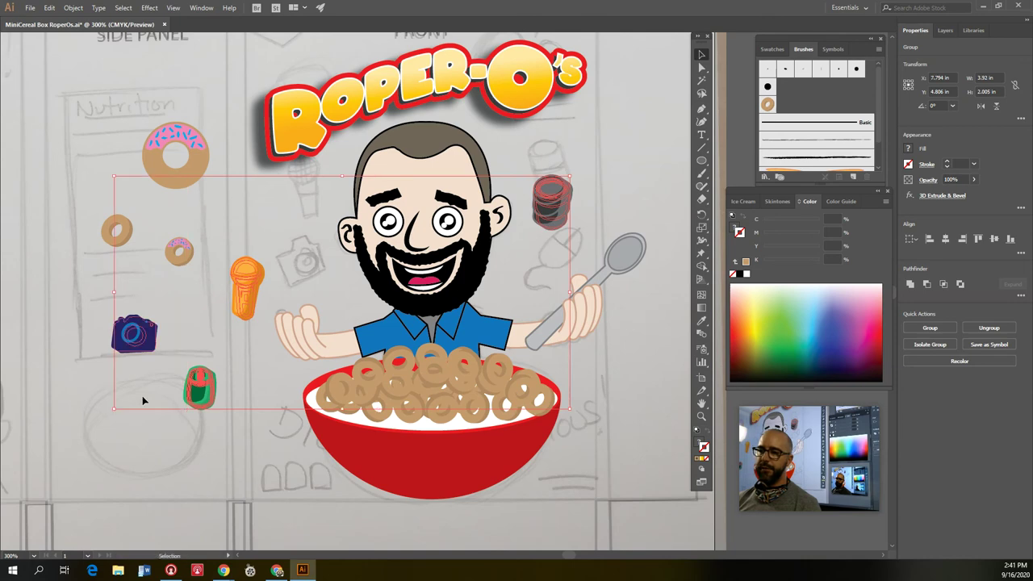
left_click(72, 8)
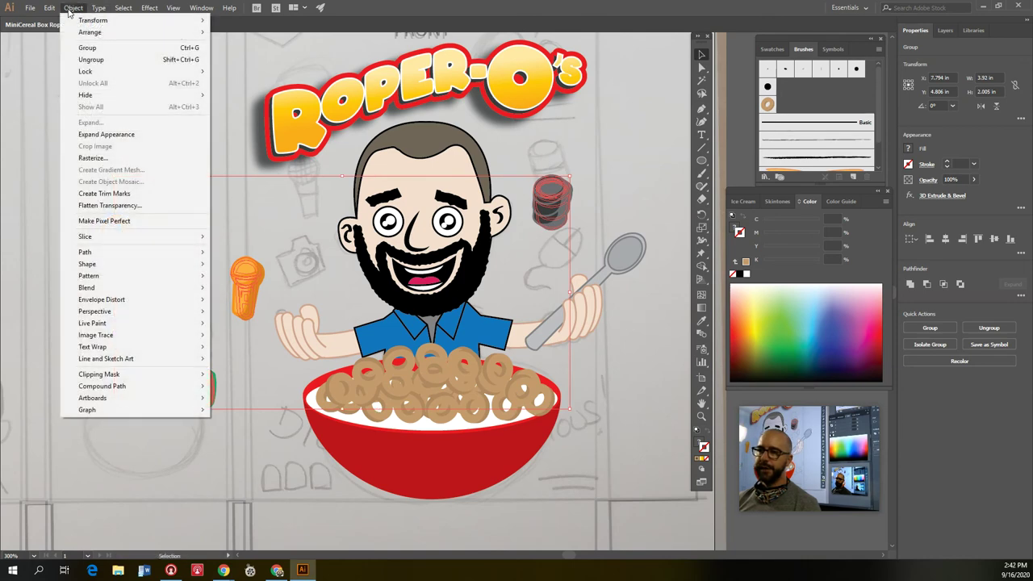
left_click(92, 135)
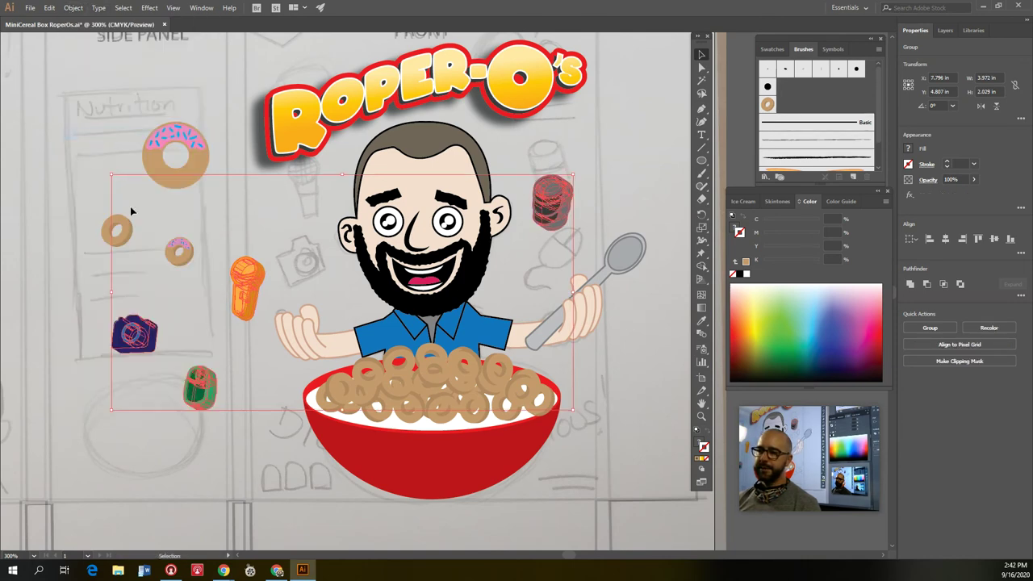
left_click(228, 449)
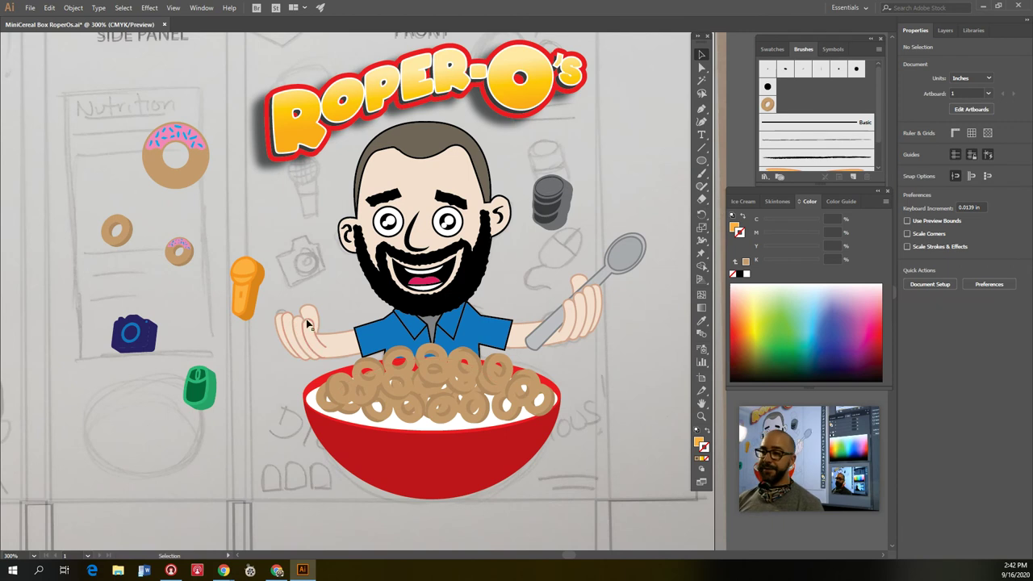
Arrange the camera and a microphone tilted about 40° clockwise on one side of the head, the tilted mouse and barrel on the other
left_click_drag(147, 331, 334, 277)
left_click_drag(242, 300, 309, 196)
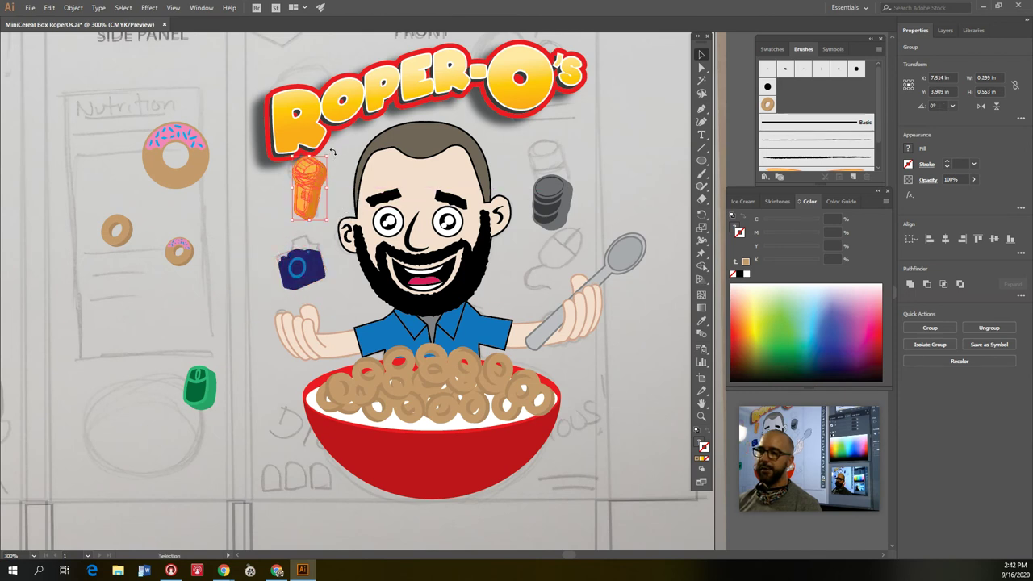
left_click_drag(331, 152, 372, 194)
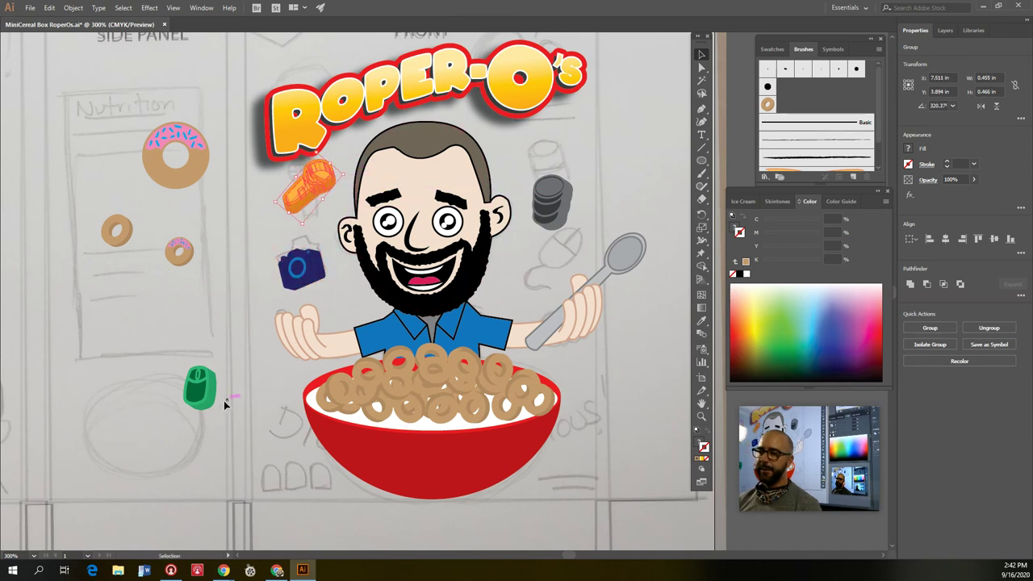
left_click_drag(208, 404, 573, 267)
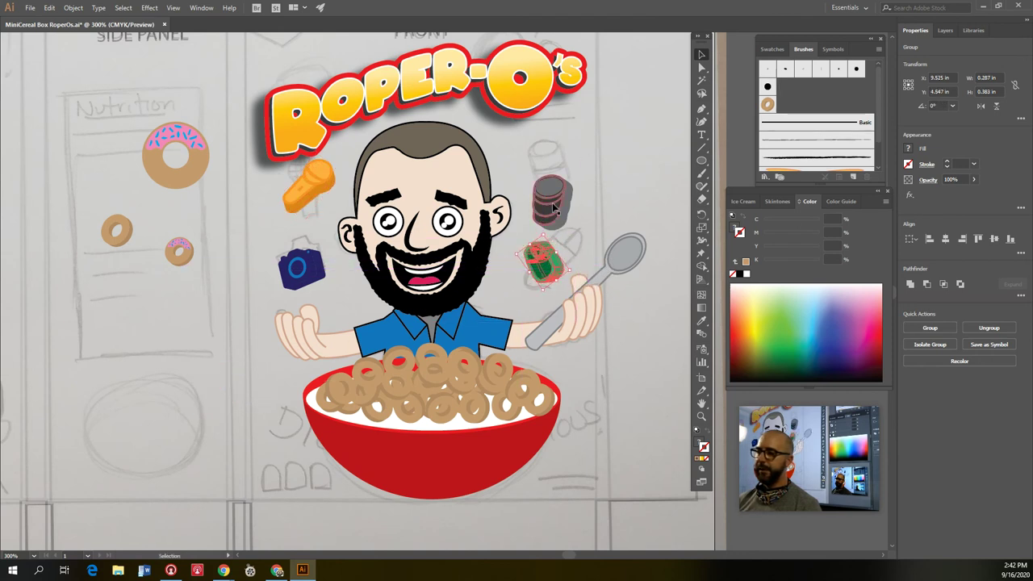
left_click_drag(549, 202, 546, 165)
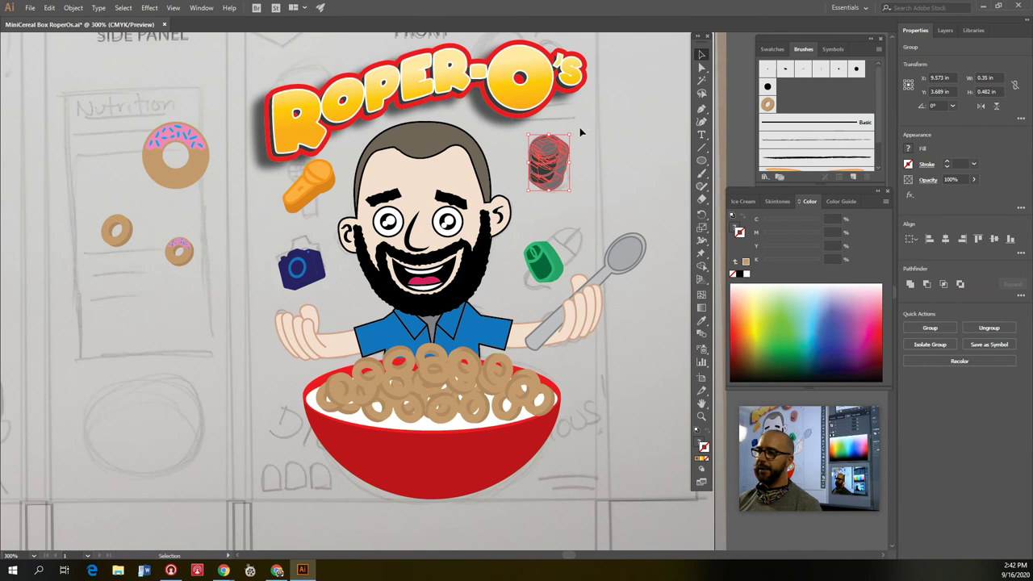
Tilt the dark barrel about 29° clockwise and place the small pink-frosted donut among the rings on the bowl's left side
left_click_drag(575, 129, 609, 141)
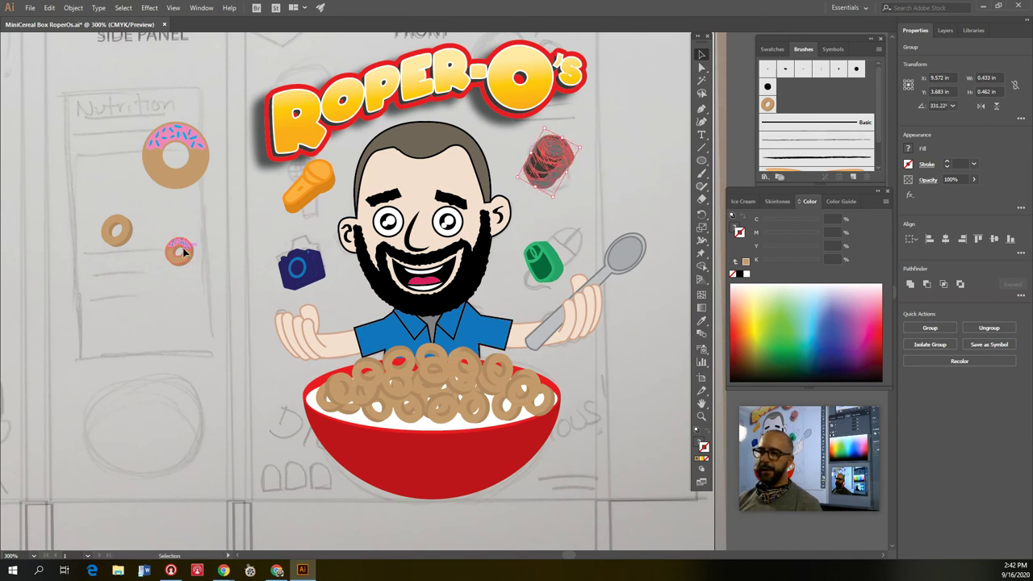
left_click_drag(182, 251, 368, 388)
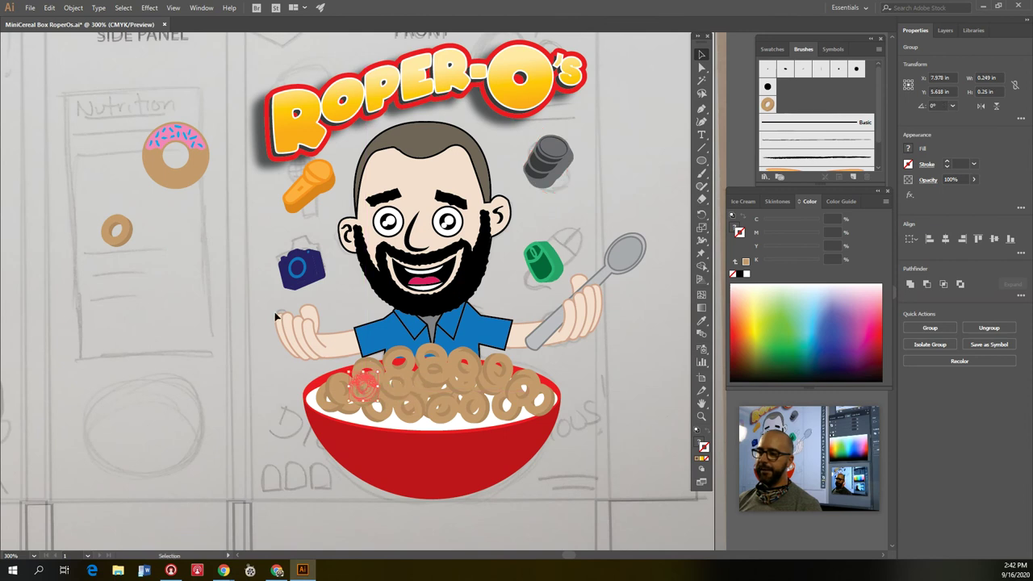
left_click_drag(276, 318, 280, 319)
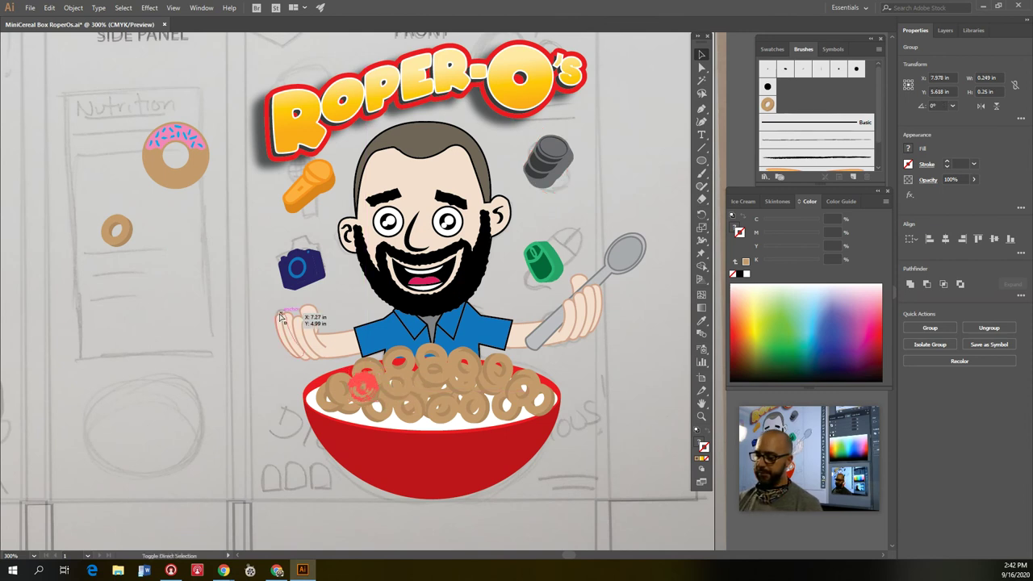
mouse_move(371, 392)
left_mouse_down()
mouse_move(282, 357)
mouse_move(248, 360)
mouse_move(360, 392)
left_mouse_up()
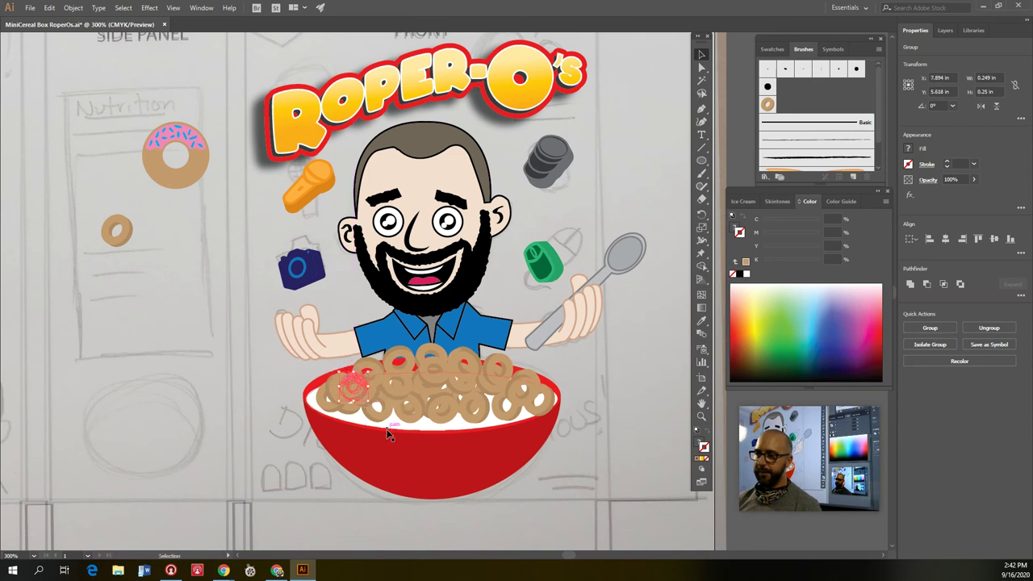
left_click(75, 390)
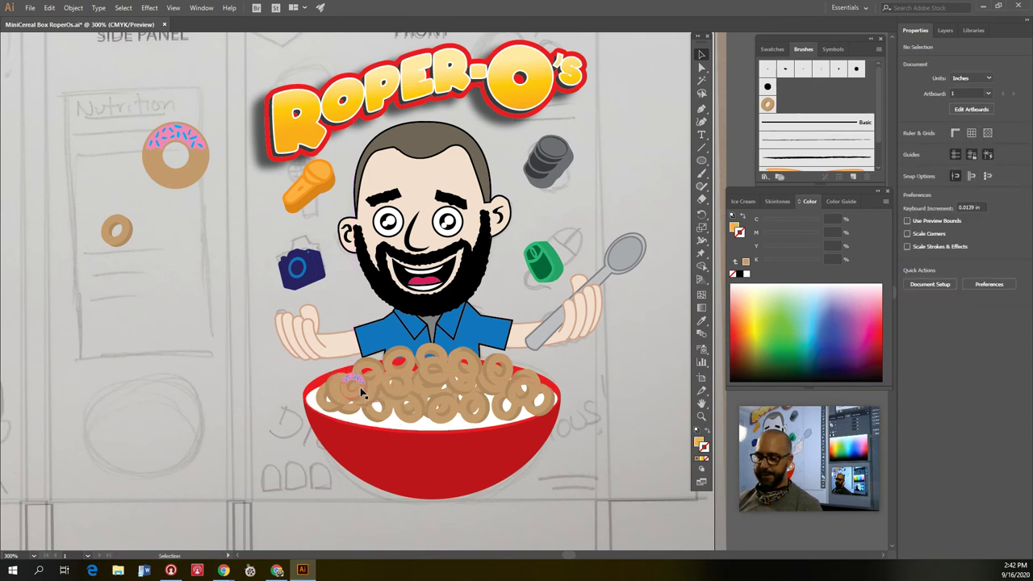
Add two more pink-frosted donuts to the bowl and a green computer mouse copy about 0.2 in wide among its right-hand rings
left_click_drag(414, 367, 526, 371)
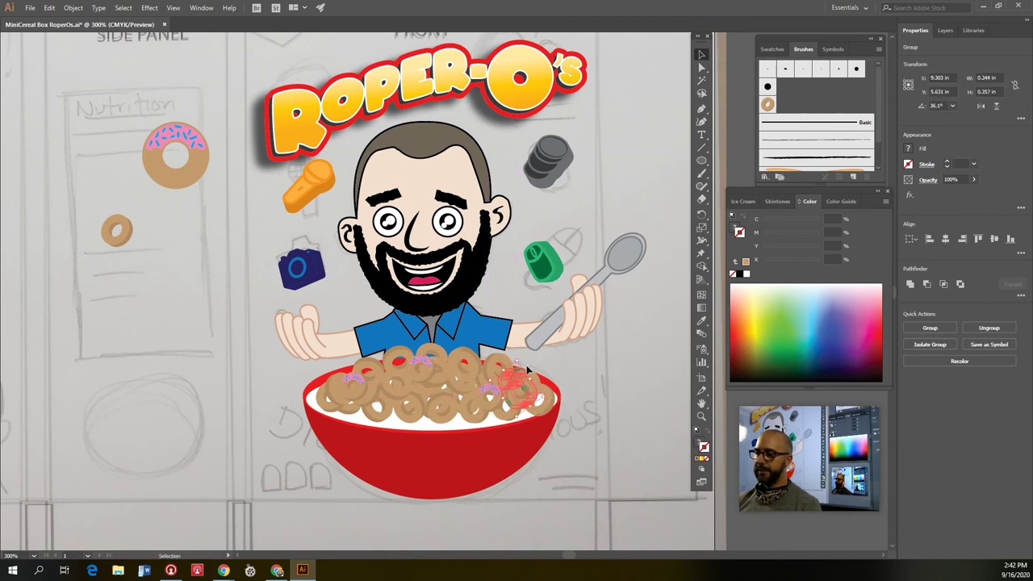
left_click_drag(490, 364, 529, 366)
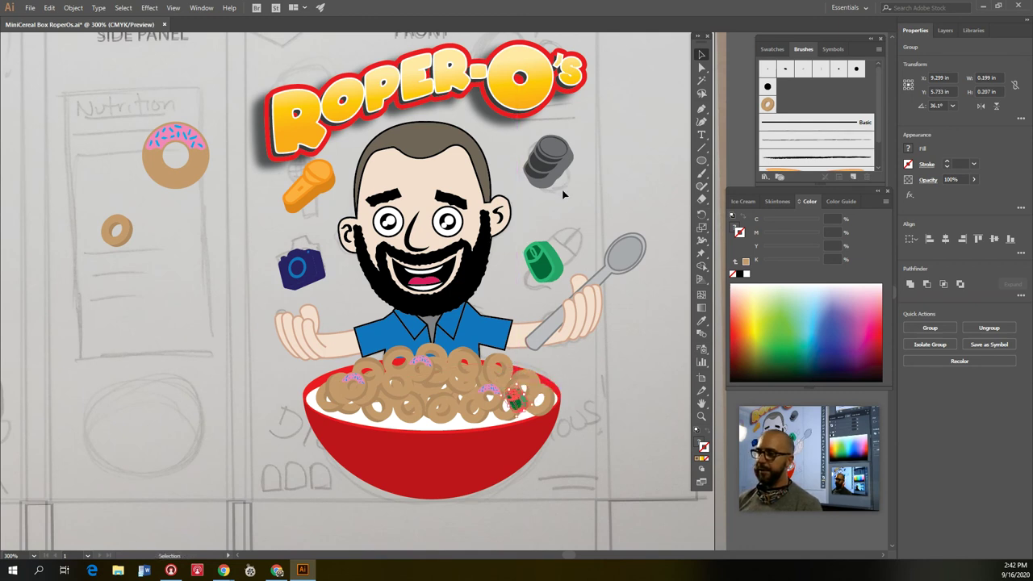
Duplicate the dark barrel, shrink the copy, and place it over the rings in the middle of the bowl
left_click(547, 165)
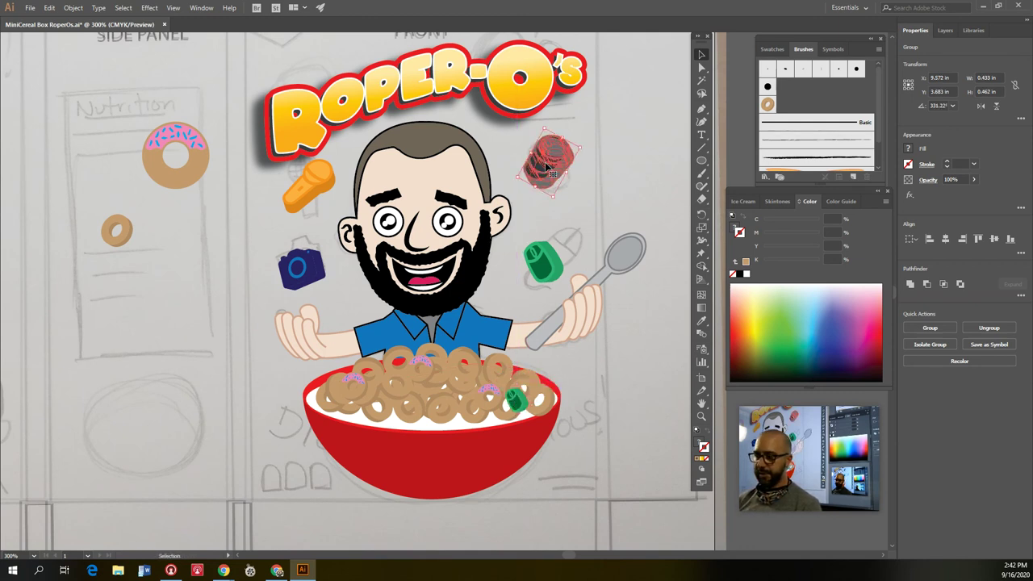
key("ctrl+v")
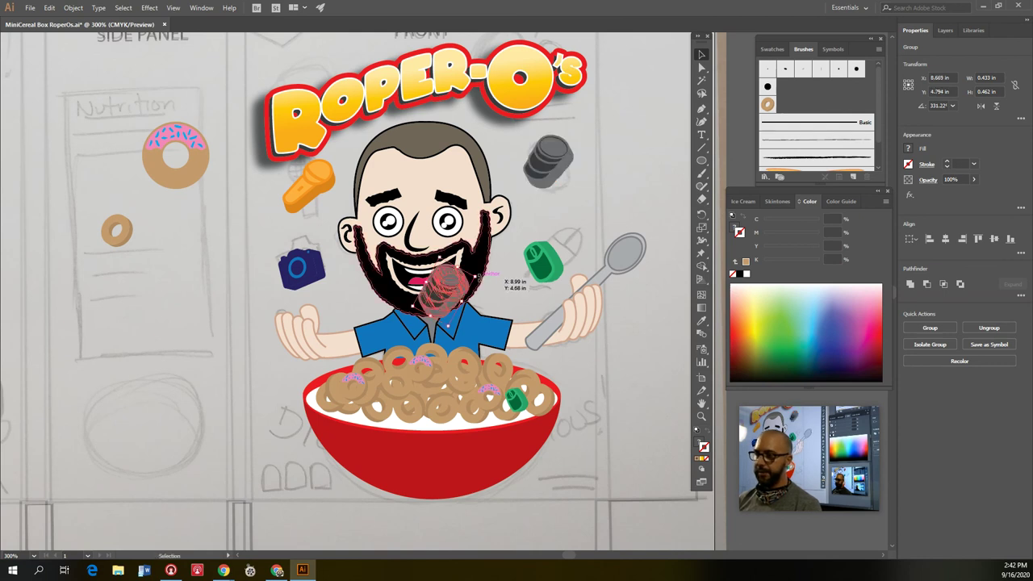
left_click_drag(463, 317, 432, 418)
Duplicate the blue camera, shrink the copy, and place it over the rings at the upper left of the bowl
left_click(314, 277)
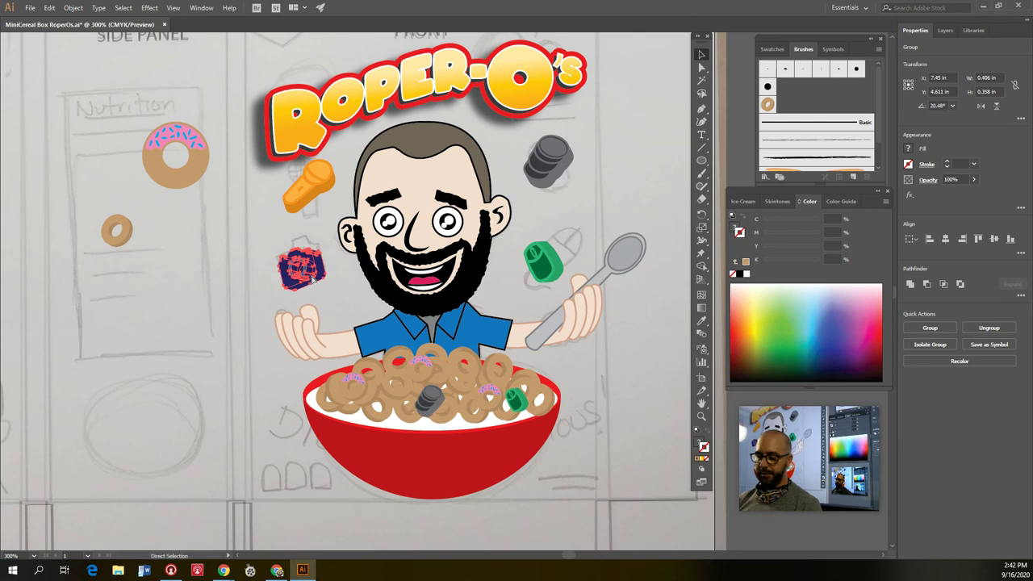
left_click_drag(314, 276, 471, 269)
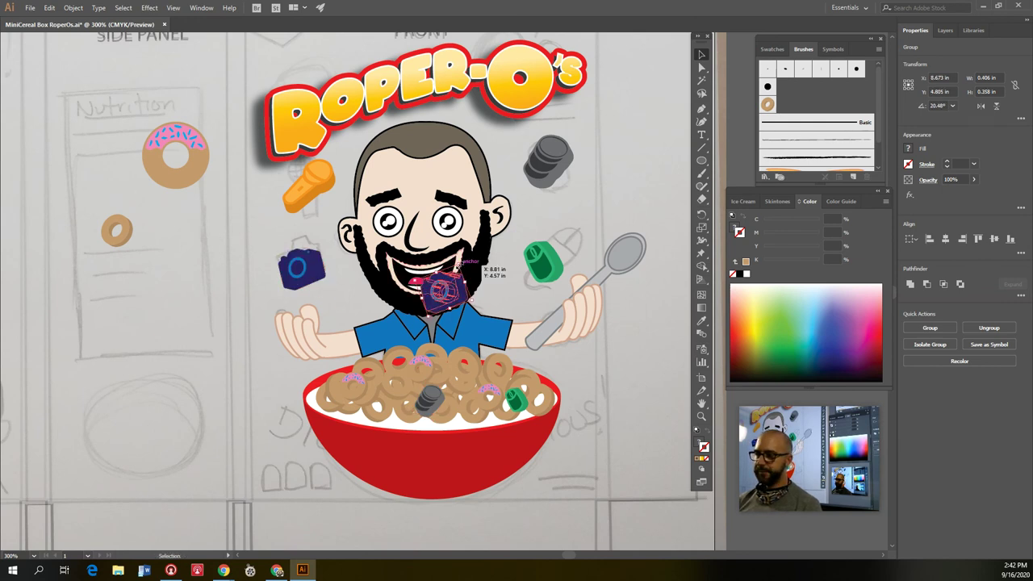
left_click_drag(466, 307, 405, 371)
Duplicate the orange microphone, place a shrunken copy over the rings right of the bowl's center, and deselect it
left_click(324, 190)
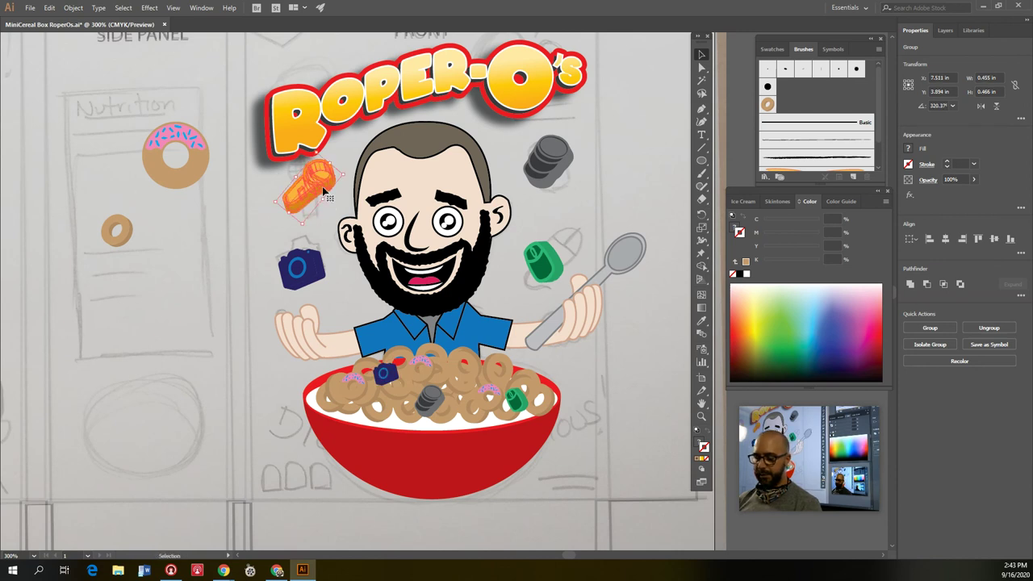
left_click_drag(324, 191, 467, 365)
left_click(636, 370)
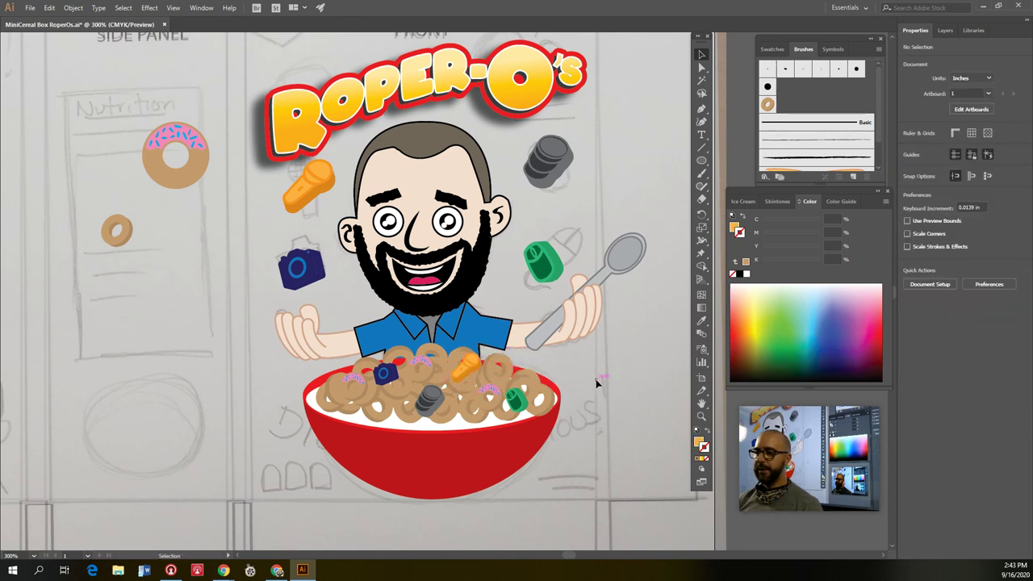